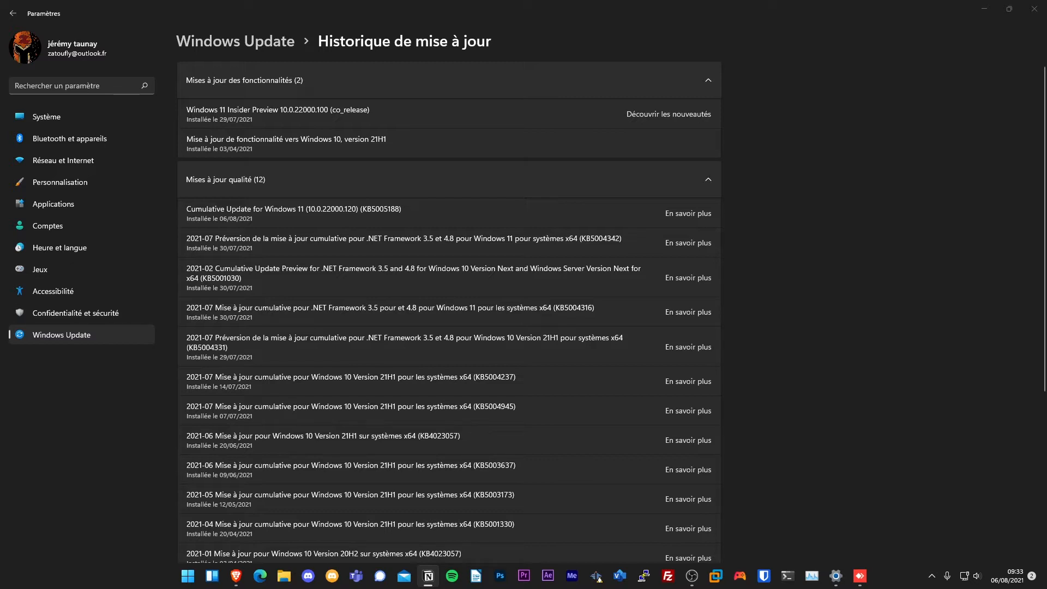
Open a File Explorer window and show the context menu for the empty area of Accès rapide
left_click(284, 575)
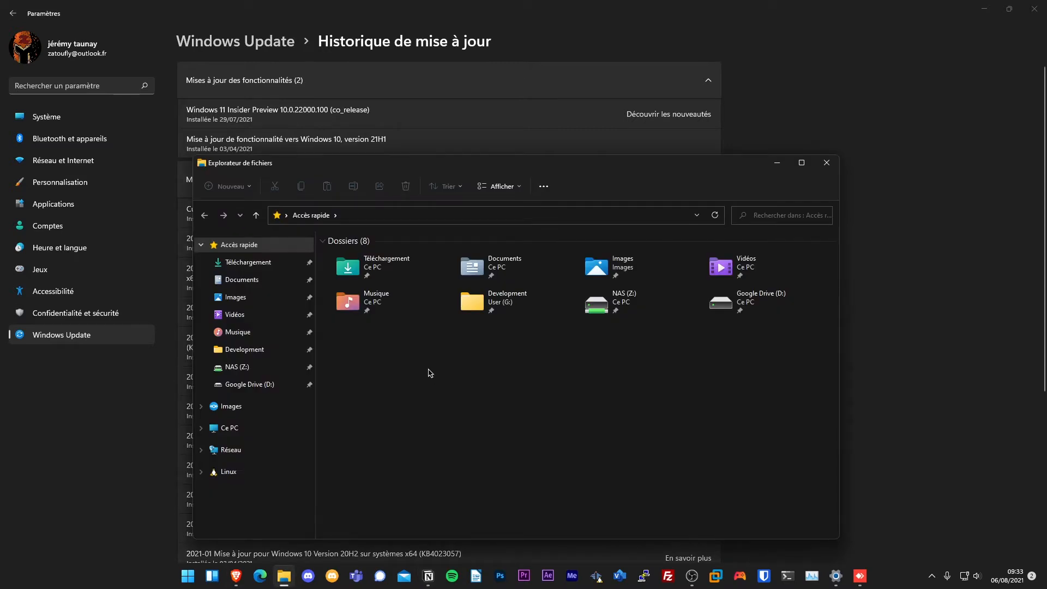
right_click(426, 368)
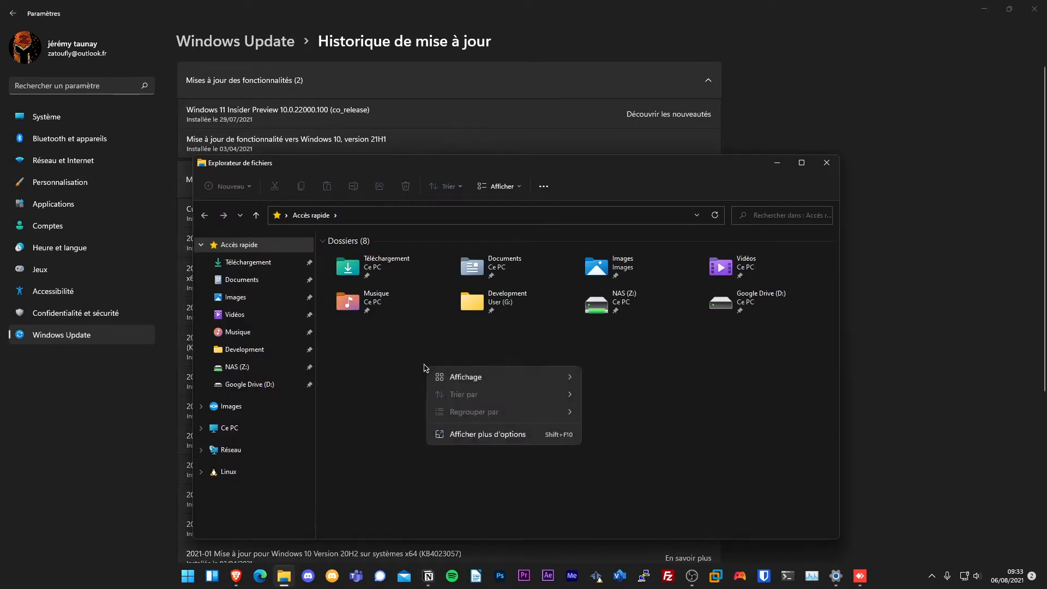
mouse_move(493, 382)
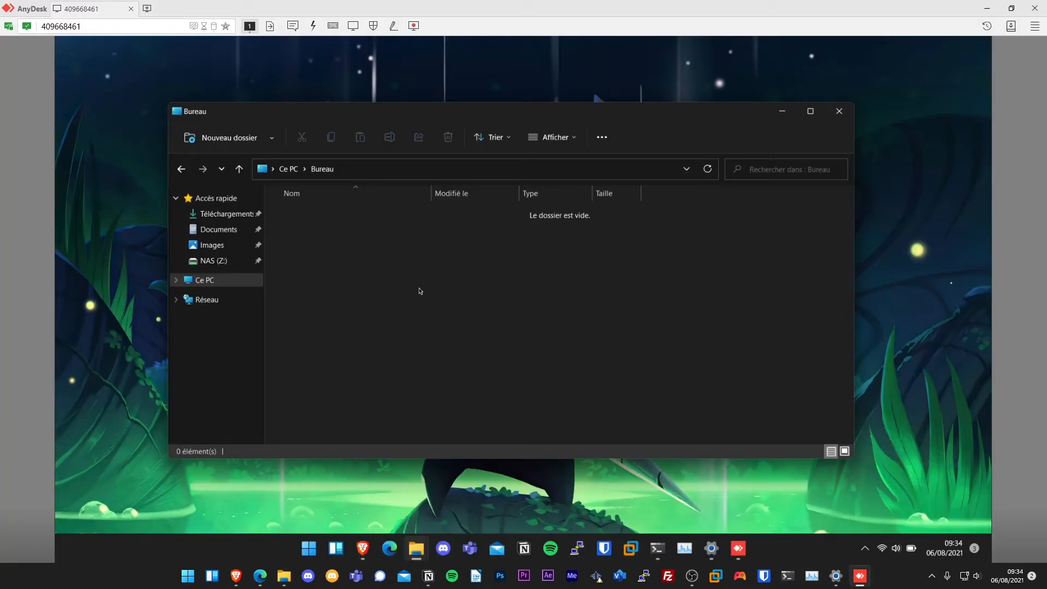
Compare the empty-area context menus of the remote Bureau folder and local Téléchargement folder, including the remote Affichage options, and minimise the local window
right_click(426, 299)
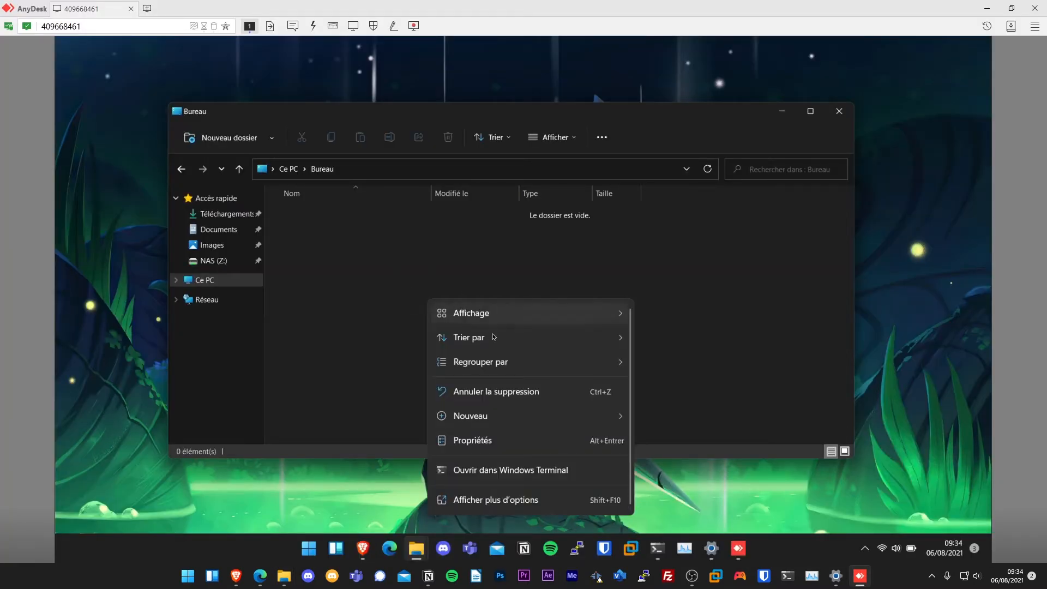
mouse_move(490, 316)
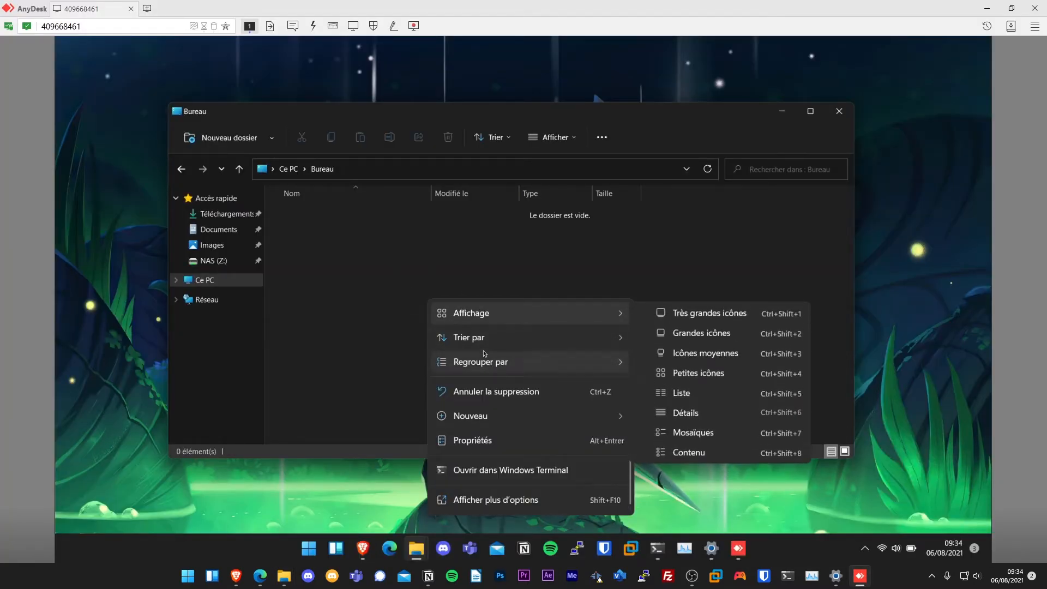
left_click(353, 345)
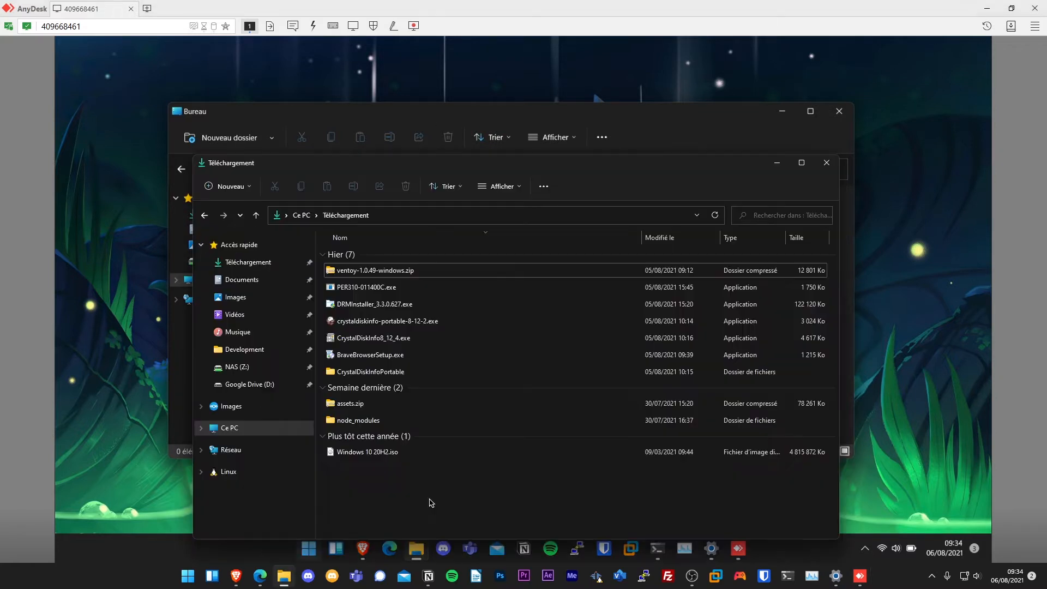
right_click(431, 502)
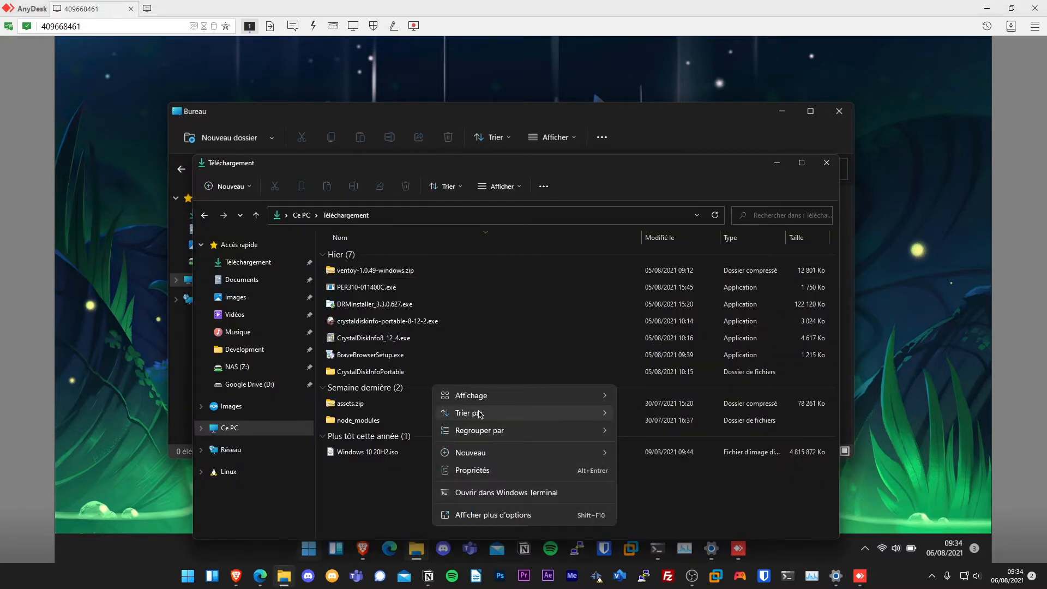
left_click(385, 485)
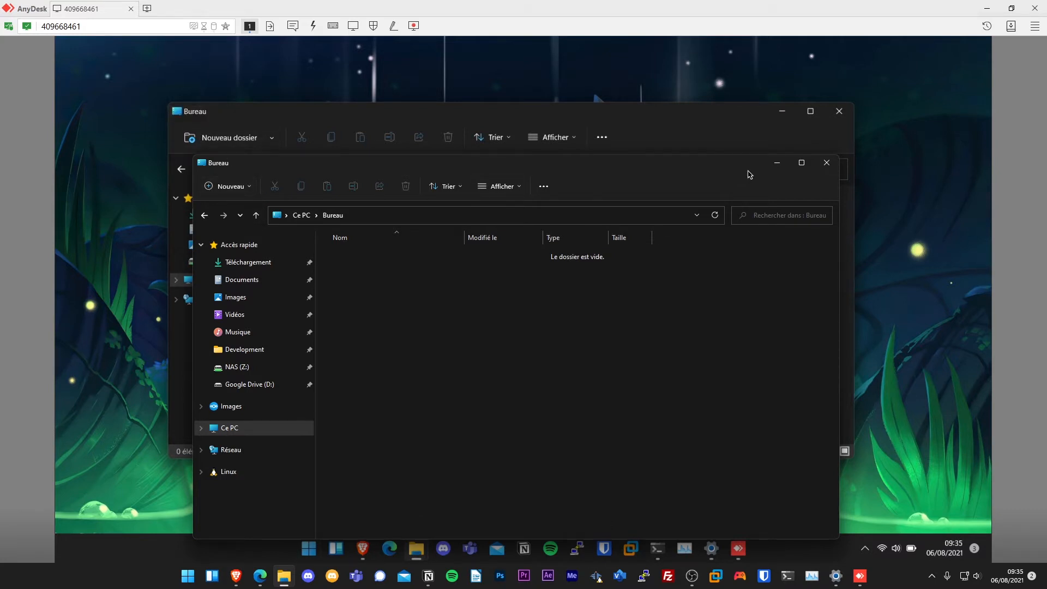
left_click(777, 164)
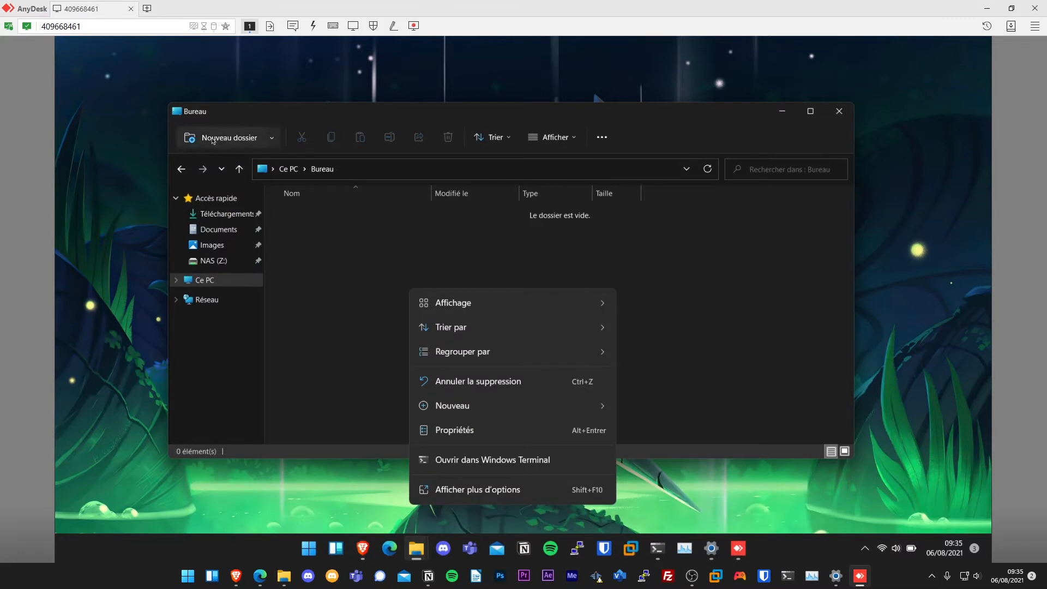
Create a folder with the default name in the remote Bureau folder and delete it again
left_click(213, 140)
key("Return")
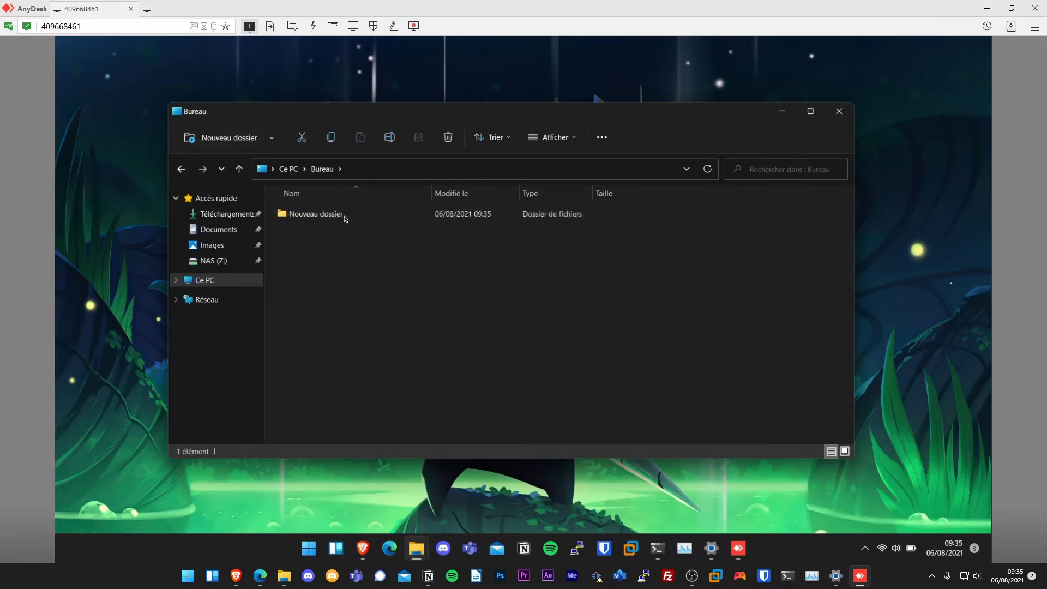
left_click(344, 218)
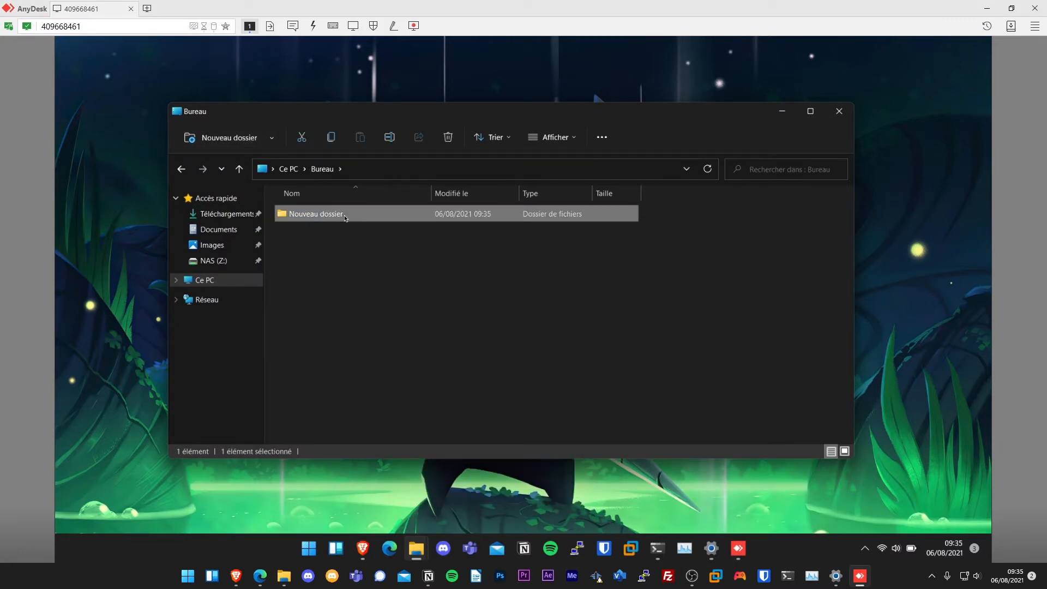
key("Delete")
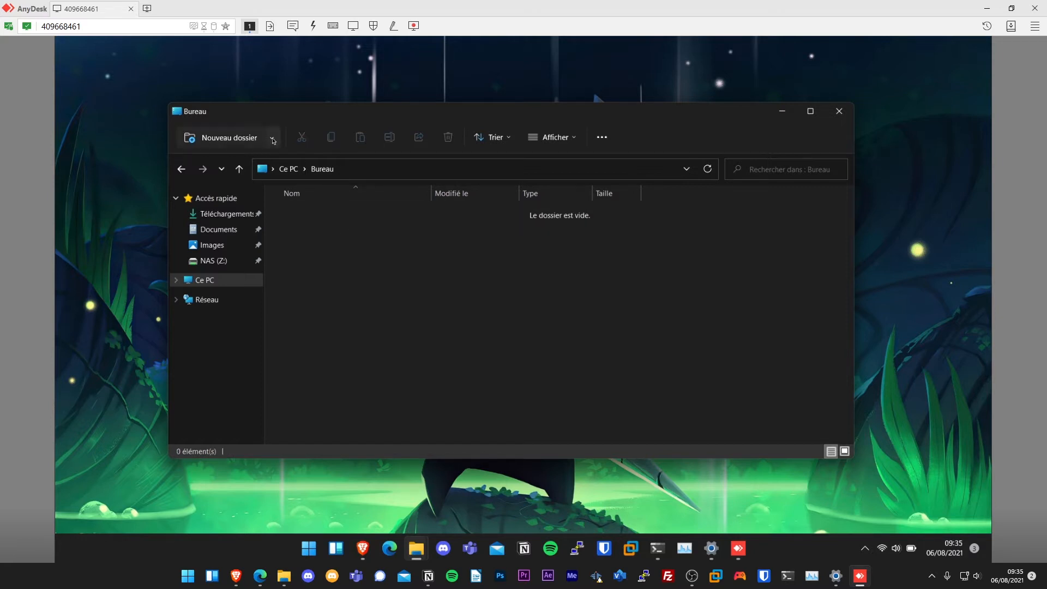
Examine the item types offered under Nouveau in the remote Bureau window without creating anything
left_click(271, 137)
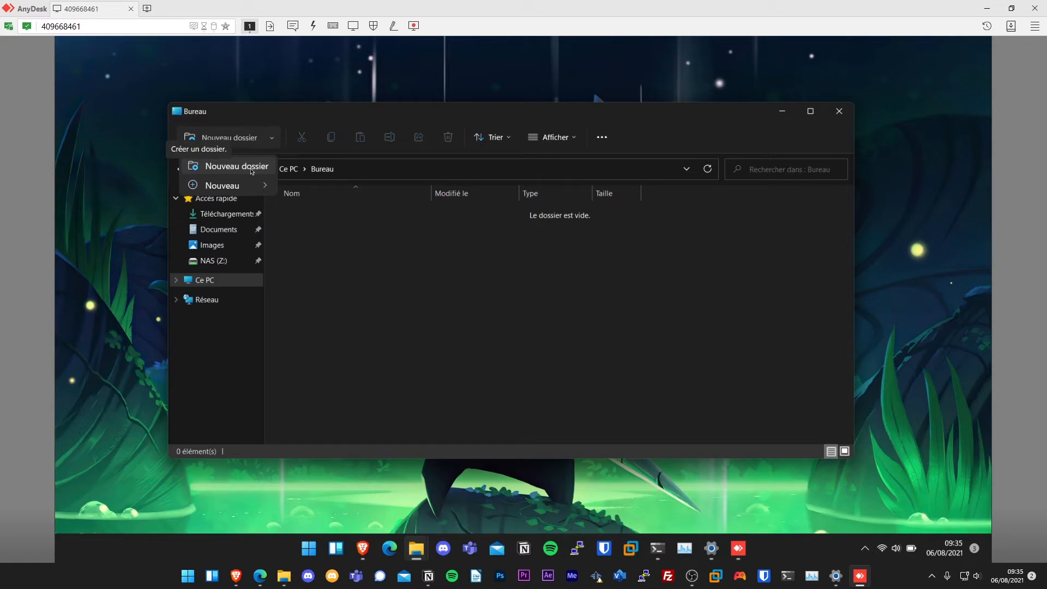
mouse_move(221, 188)
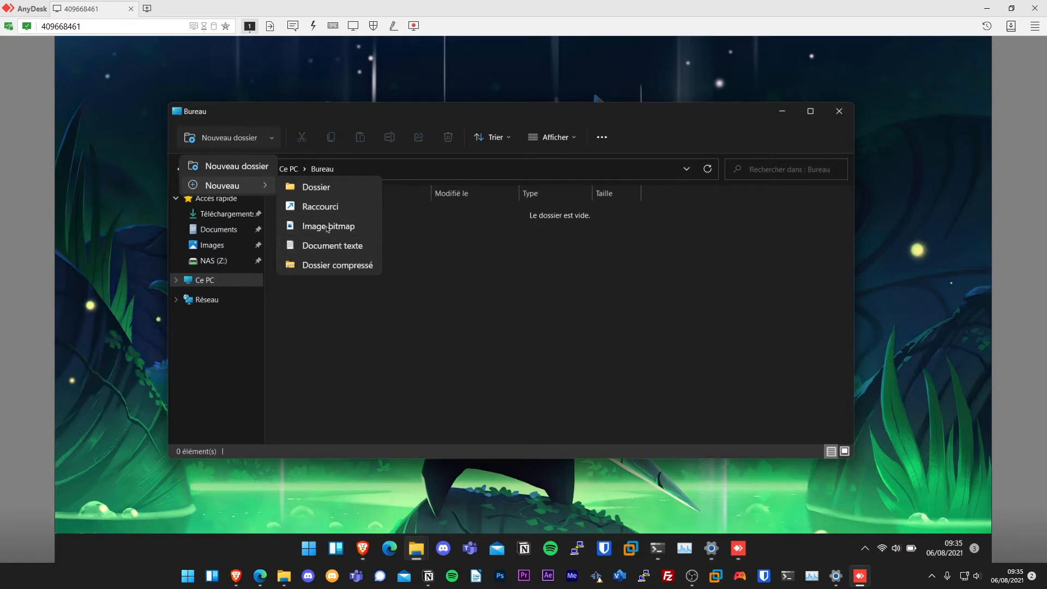
left_click(412, 332)
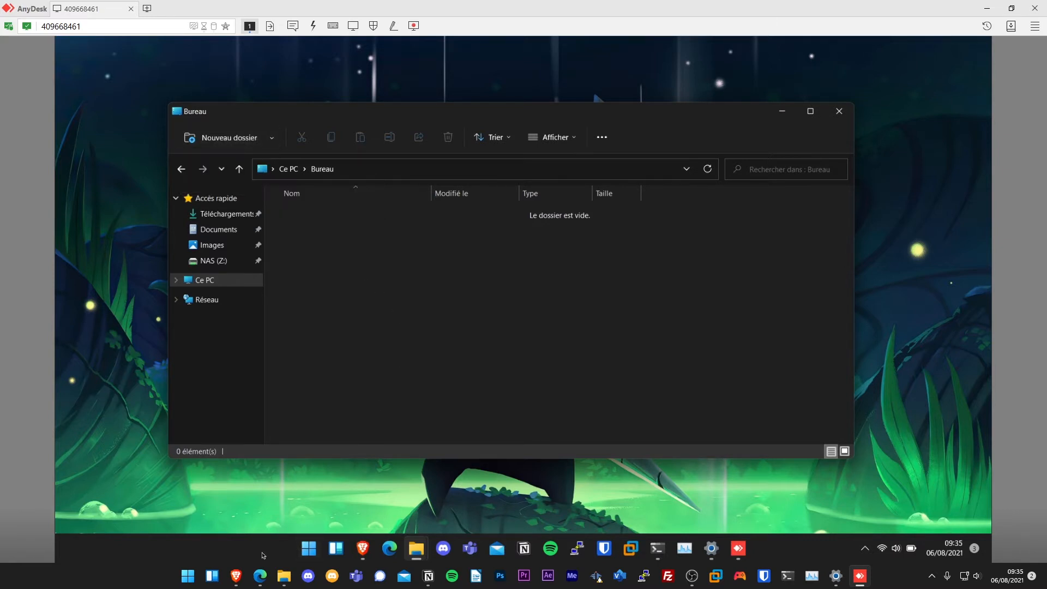
Examine the item types offered under Nouveau in the local Bureau window, and minimise both Explorer windows
left_click(284, 576)
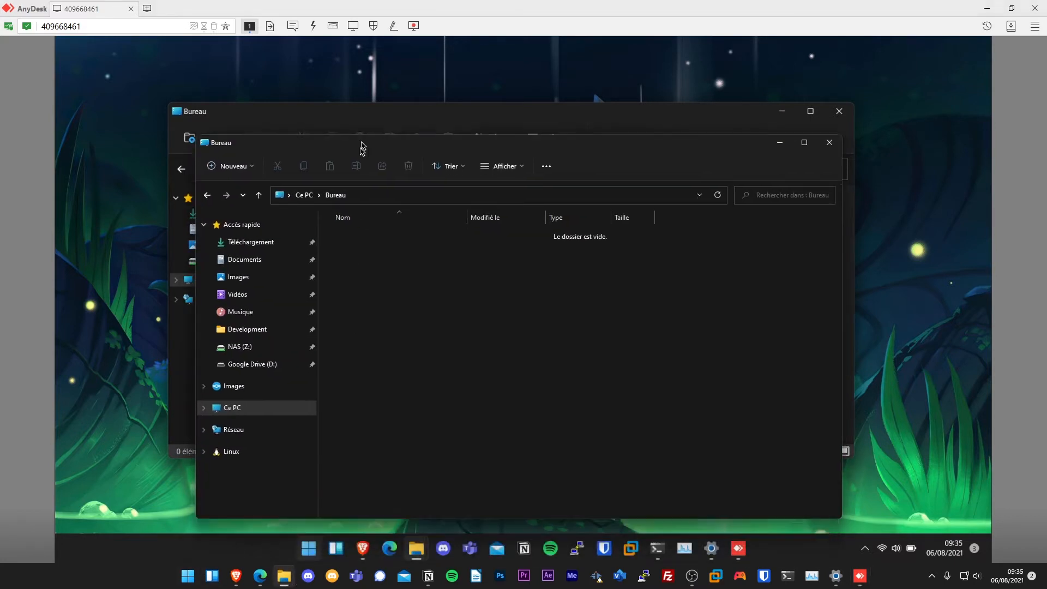
left_click(251, 139)
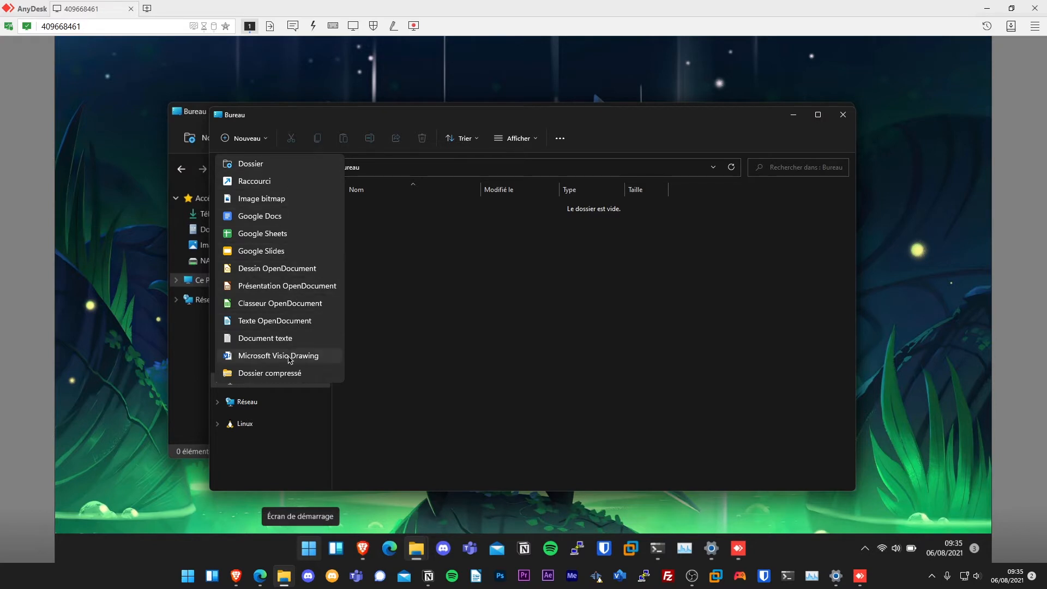
left_click(600, 381)
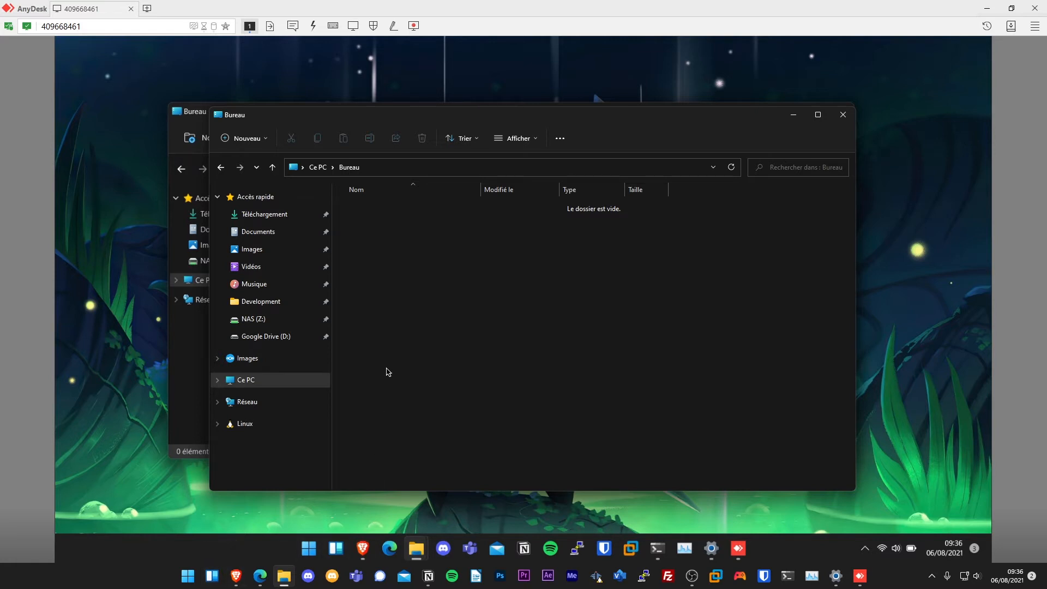
left_click(795, 119)
left_click(785, 113)
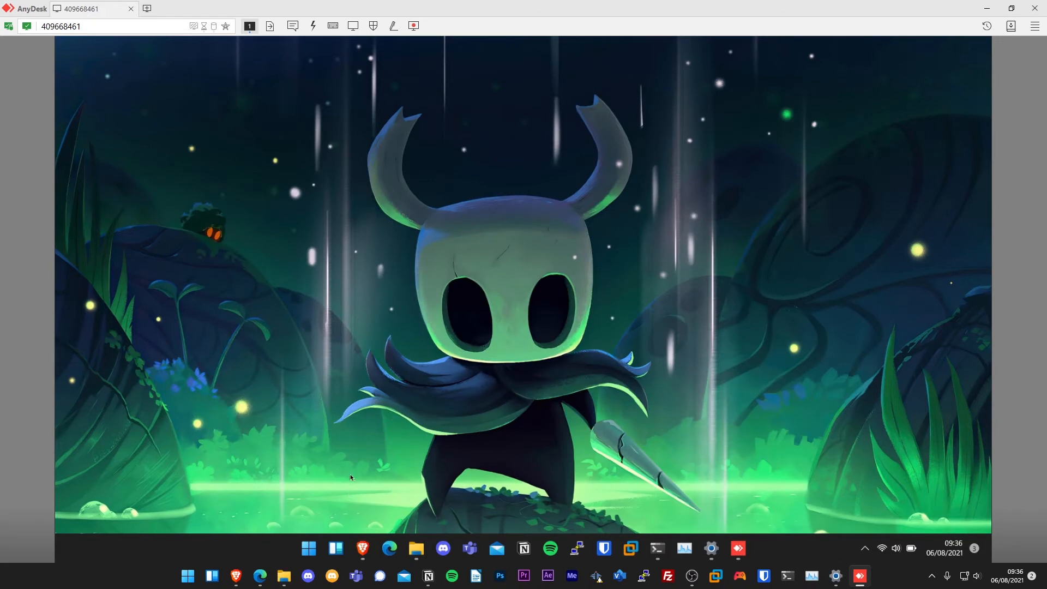
Show and hide the widgets board on the remote PC several times to examine how it opens
left_click(338, 553)
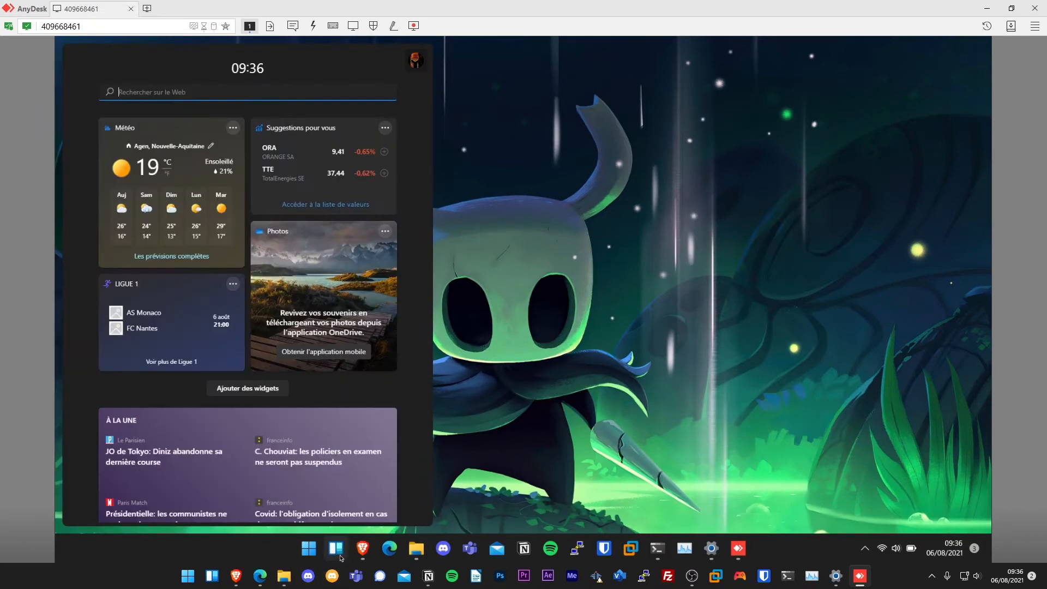
left_click(338, 550)
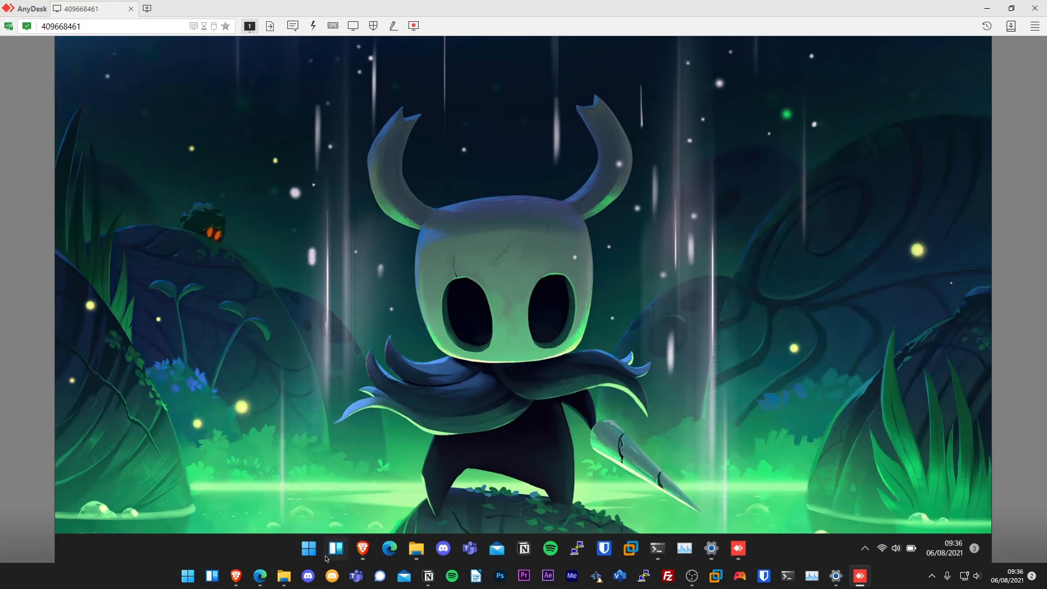
key("super+w")
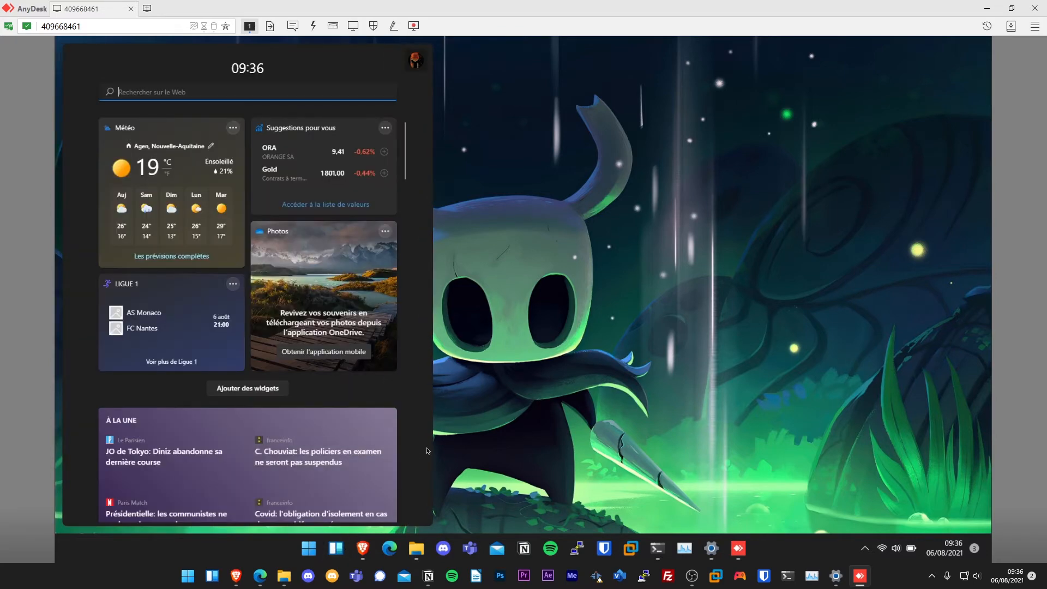
key("super+w")
key("super+w")
key("super+w")
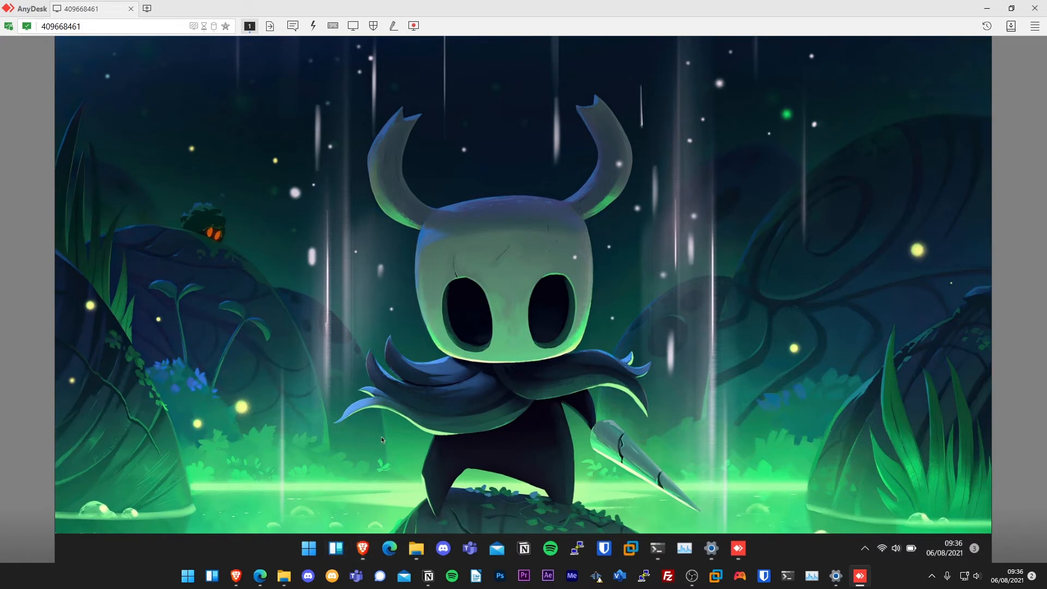
Show the local PC's widgets board and the remote PC's board in turn to compare them
left_click(214, 579)
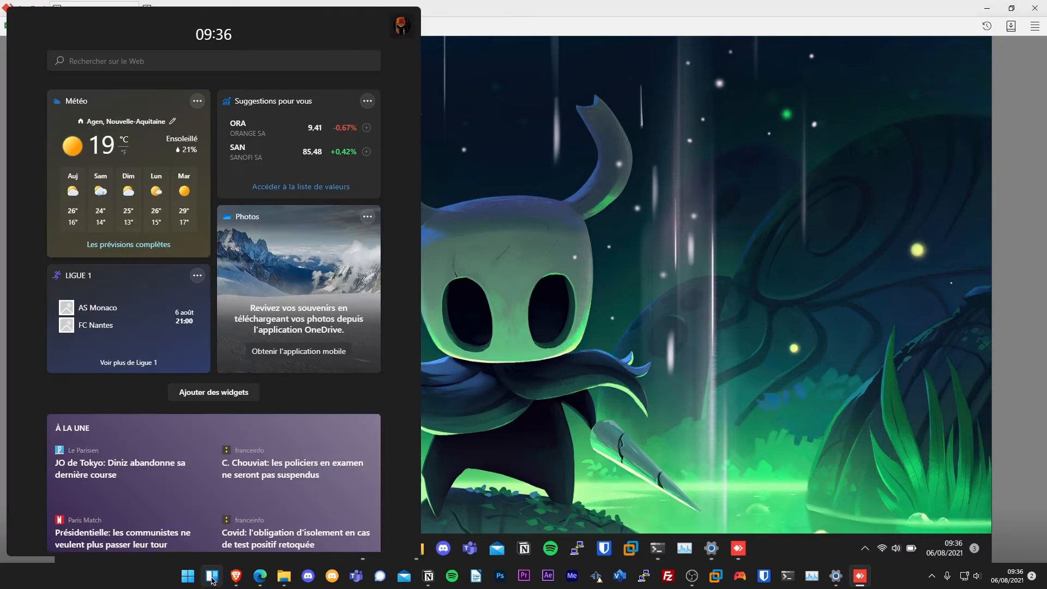
left_click(214, 579)
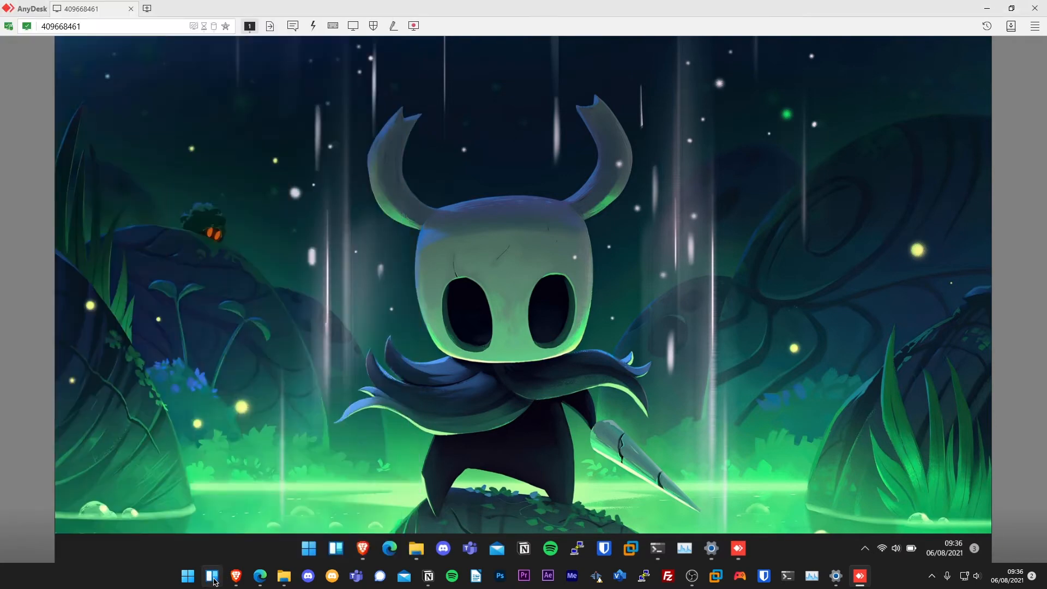
left_click(337, 548)
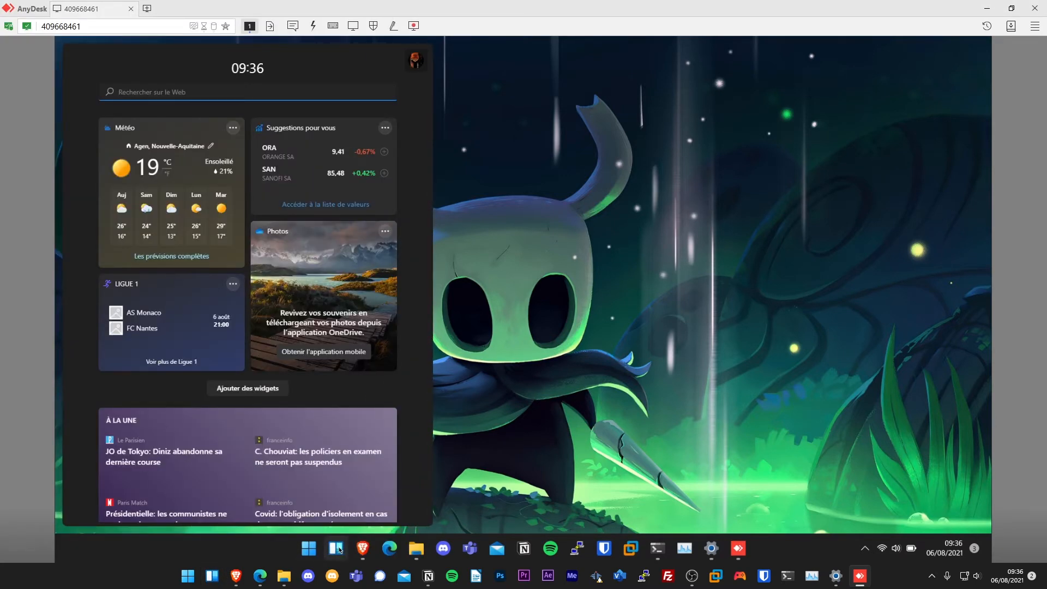
left_click(337, 548)
left_click(337, 548)
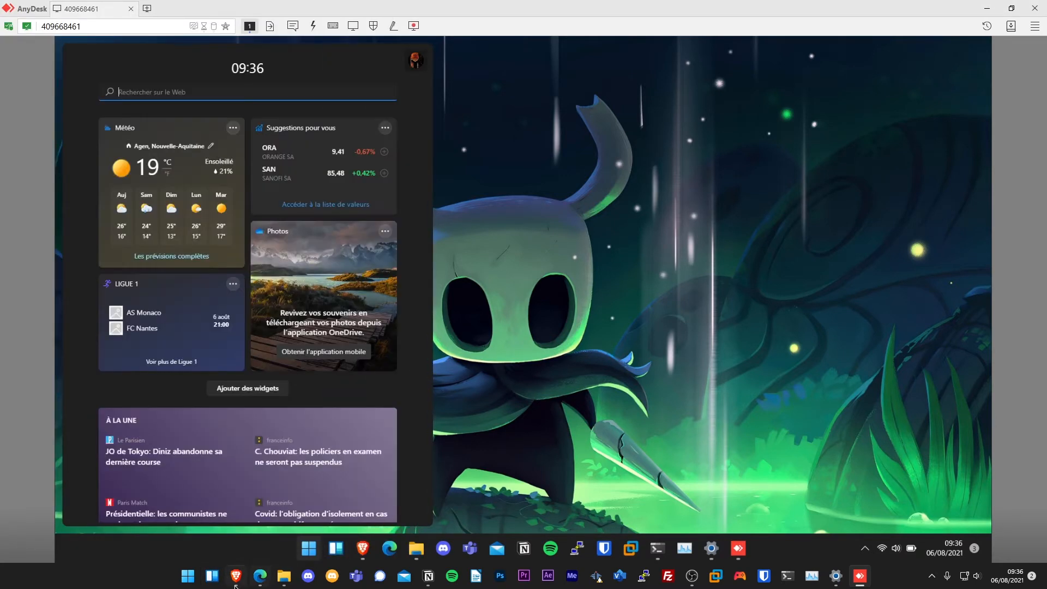
Open the local PC's widget settings and examine the full list of widgets that can be added
left_click(213, 580)
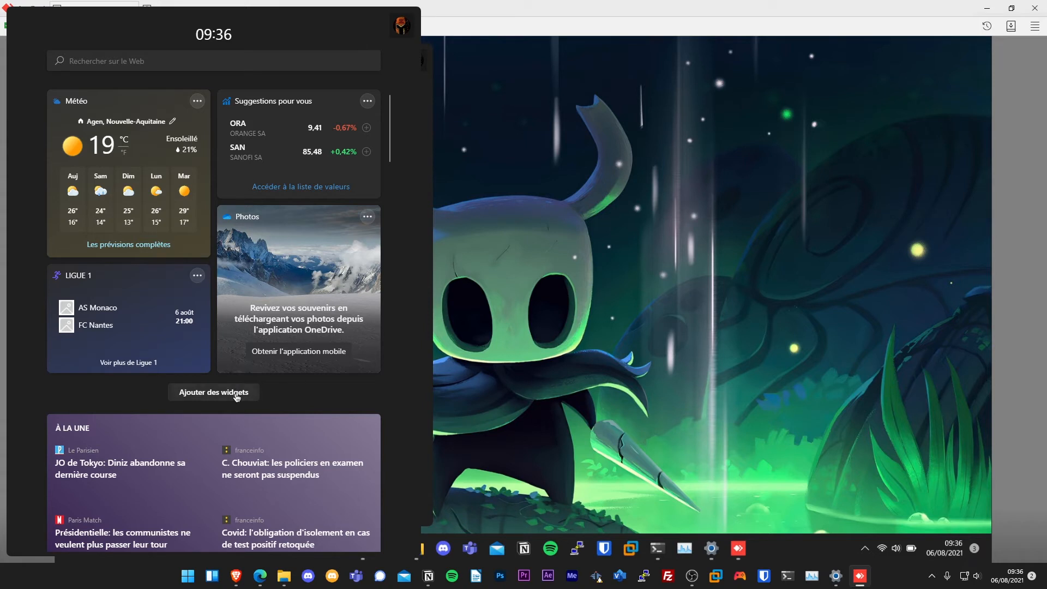
left_click(236, 394)
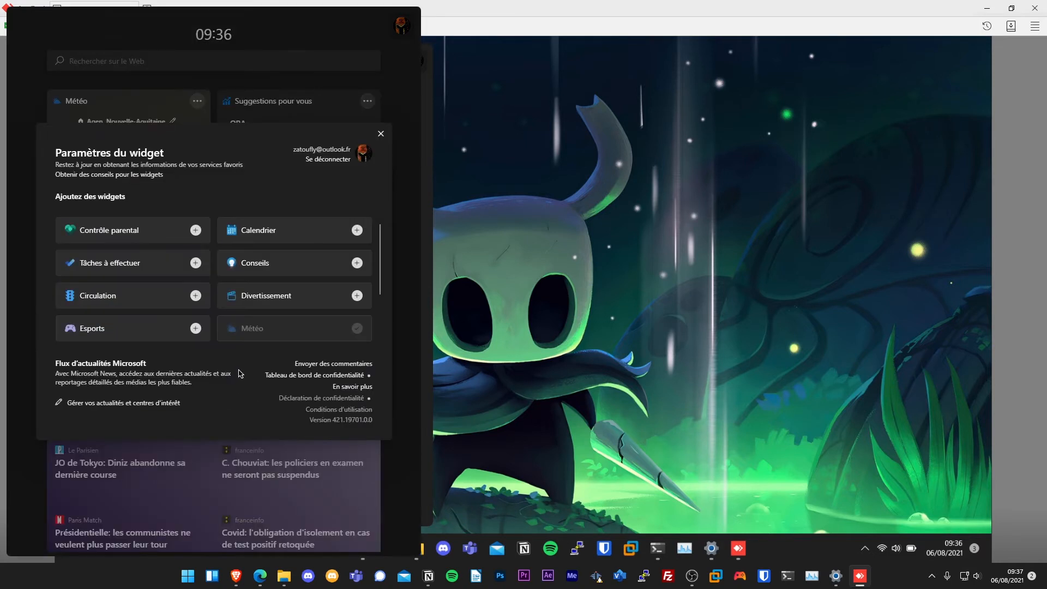
scroll(246, 300, "down", 2)
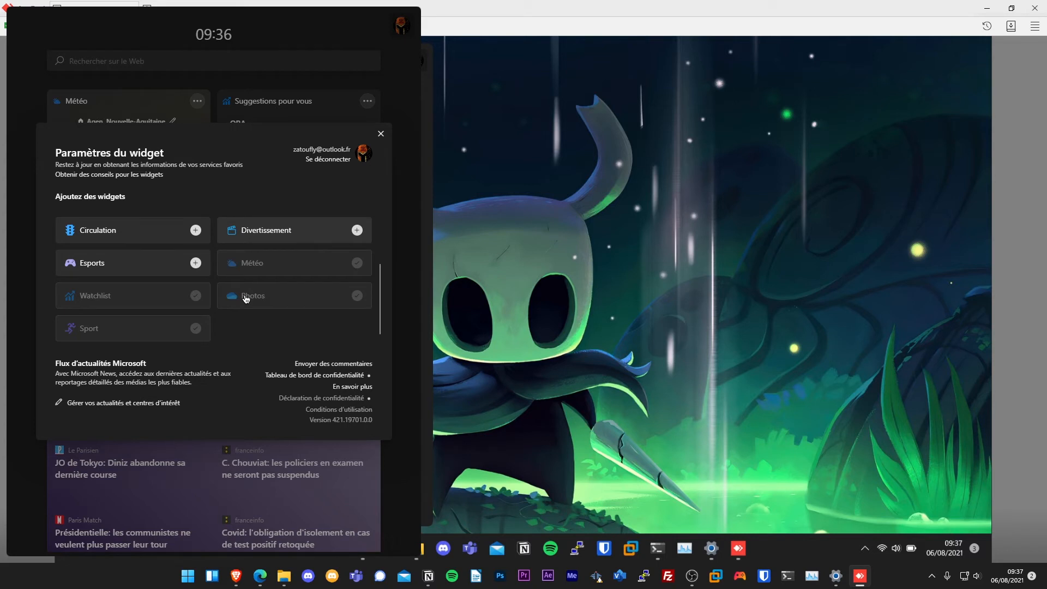
scroll(246, 299, "up", 2)
scroll(190, 251, "down", 2)
scroll(201, 259, "up", 2)
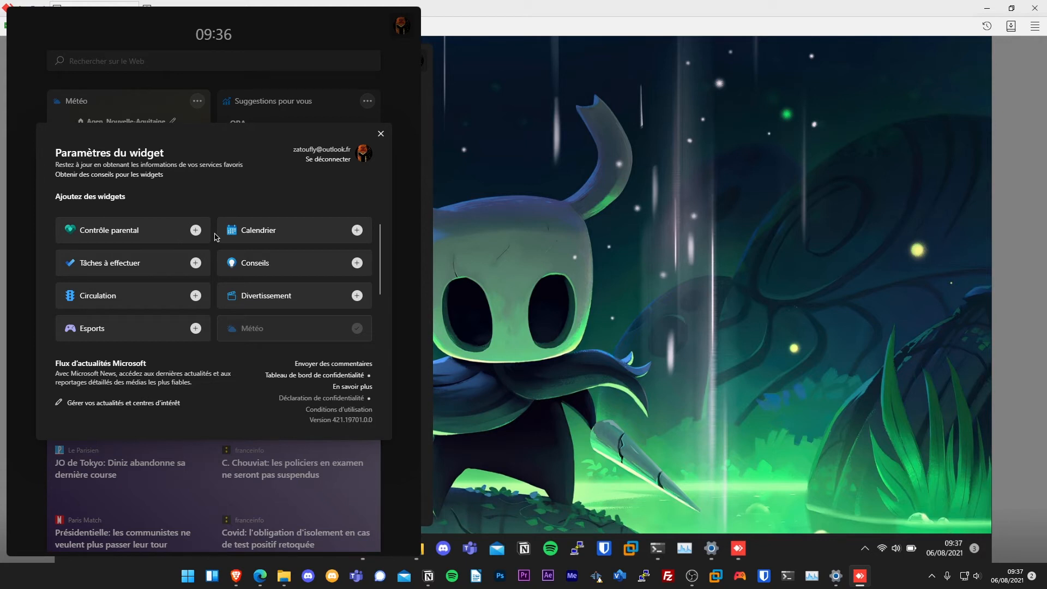
scroll(218, 235, "down", 2)
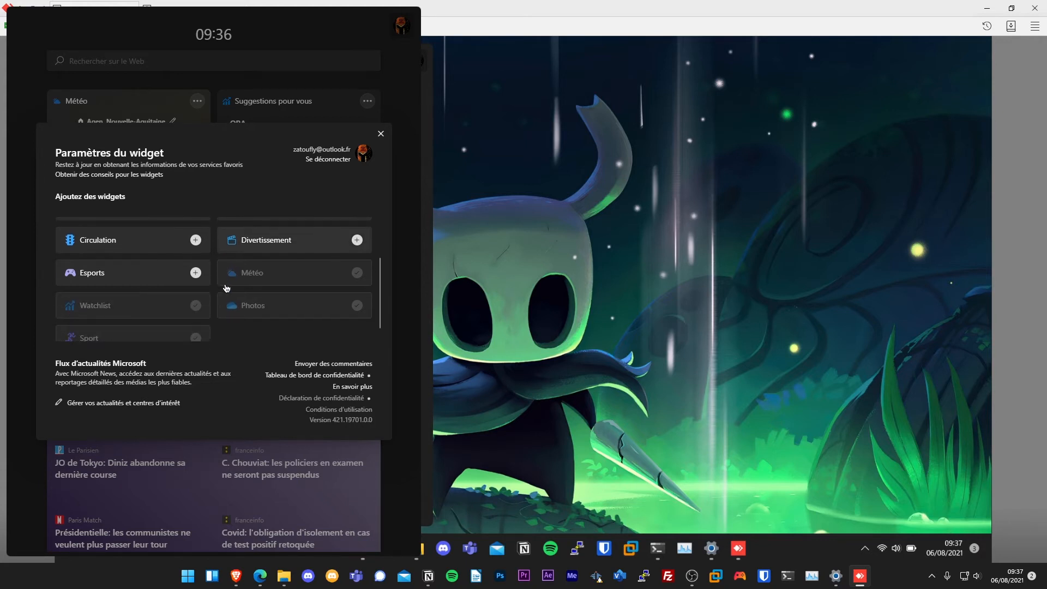
scroll(234, 290, "up", 2)
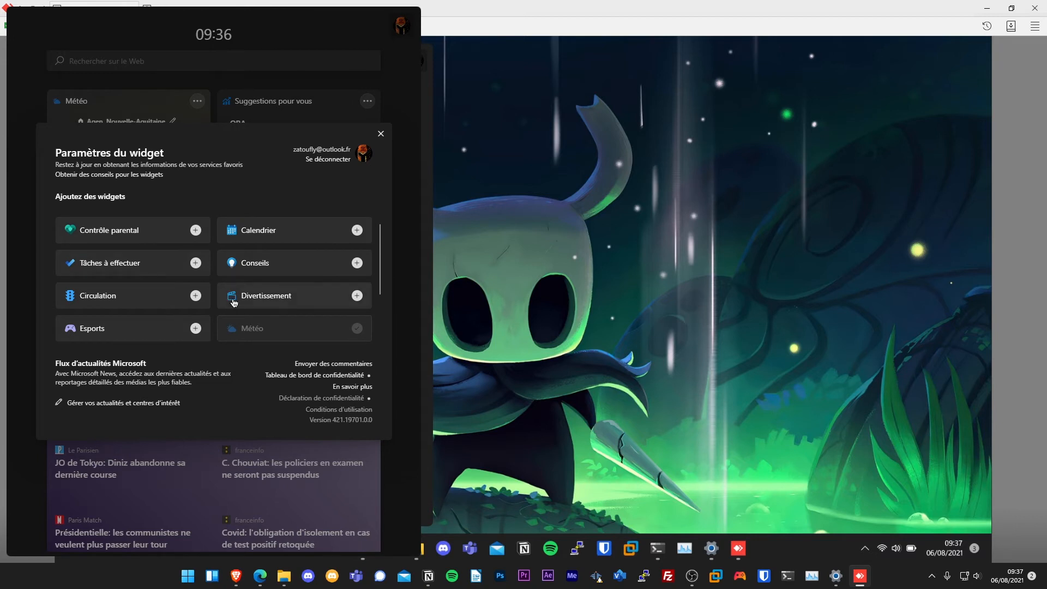
scroll(217, 270, "down", 2)
scroll(217, 270, "down", 1)
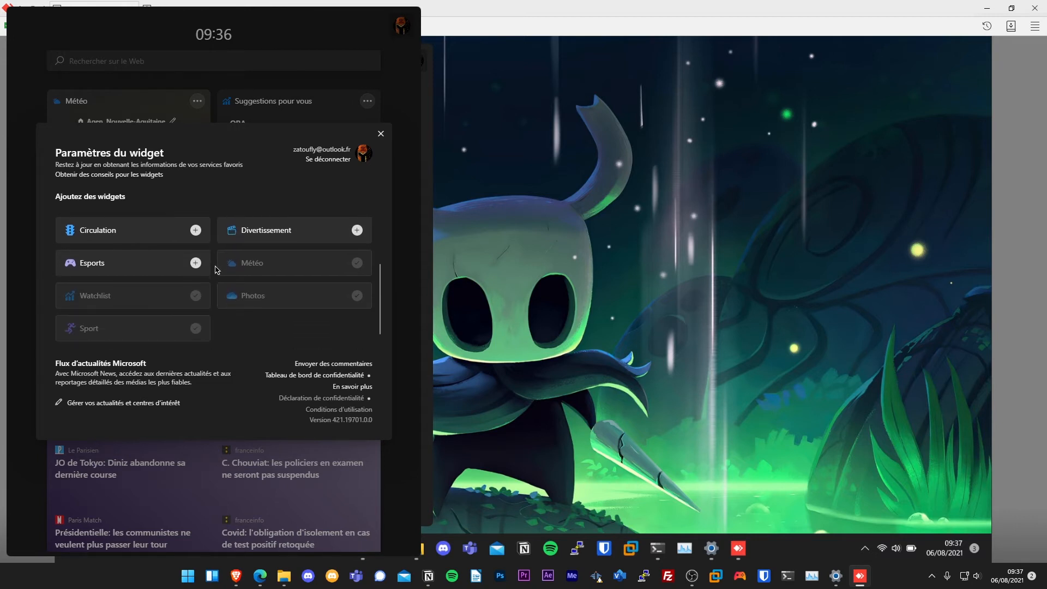
scroll(217, 270, "up", 2)
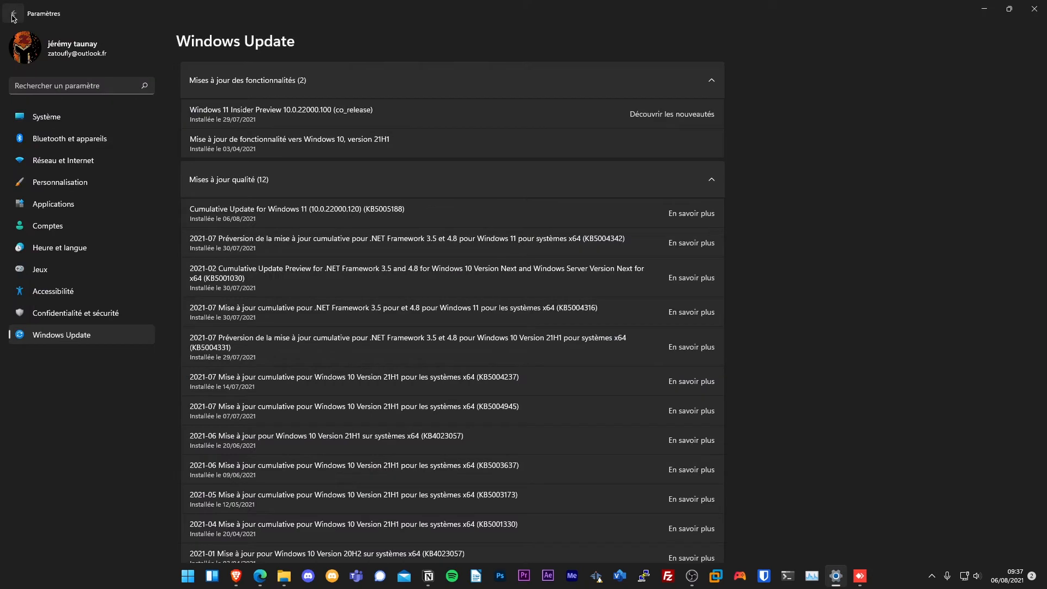
Open the local PC's Affichage settings and show the identification numbers on the connected monitors
left_click(12, 15)
left_click(12, 15)
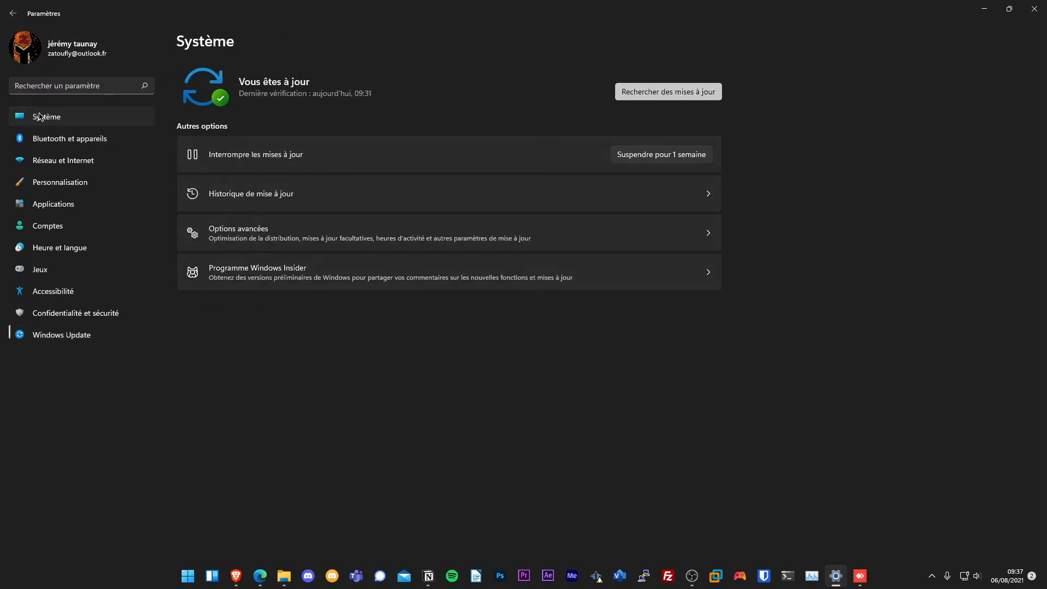
left_click(247, 141)
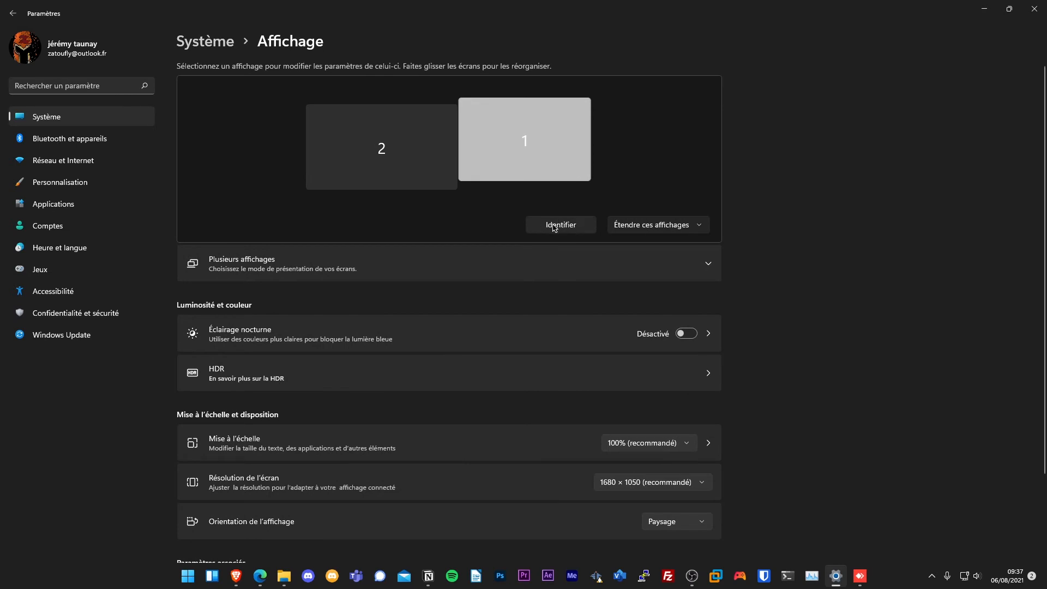
left_click(554, 228)
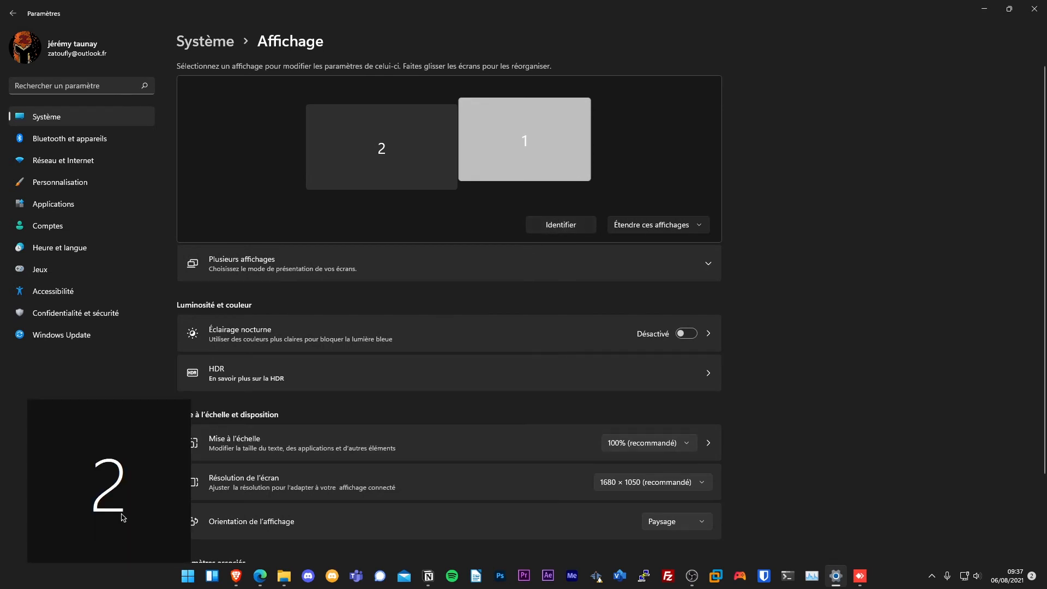
left_click(572, 229)
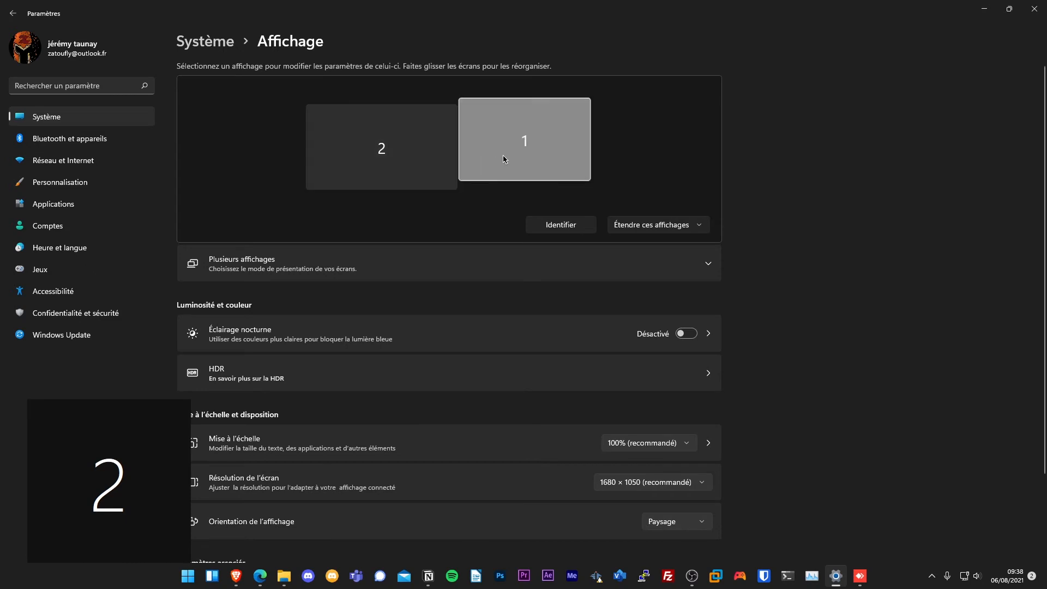
left_click(367, 178)
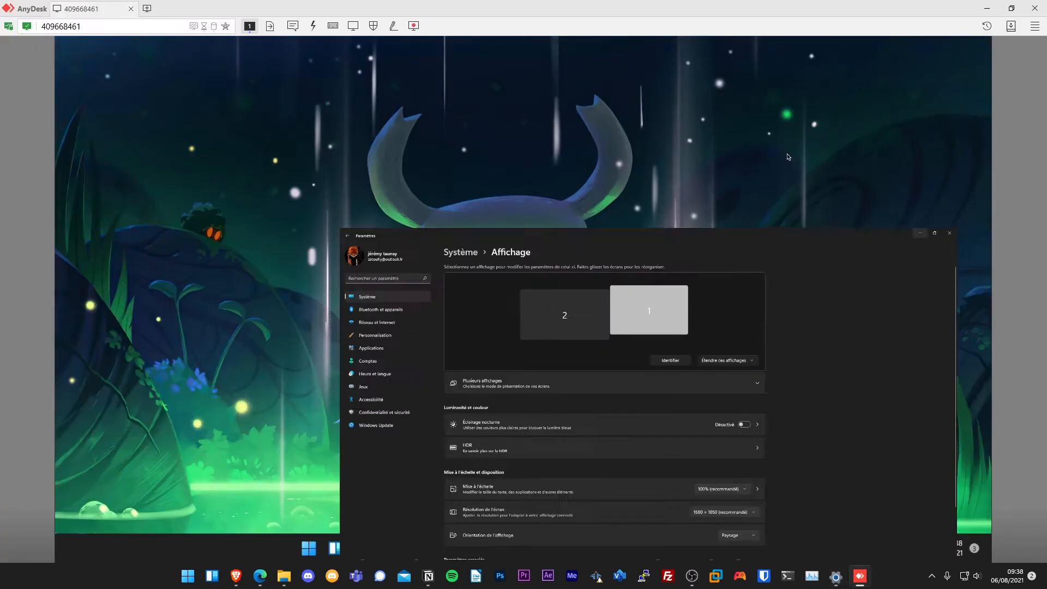
Minimise the local settings window and open the Affichage settings on the remote PC for comparison
left_click(984, 9)
left_click(711, 548)
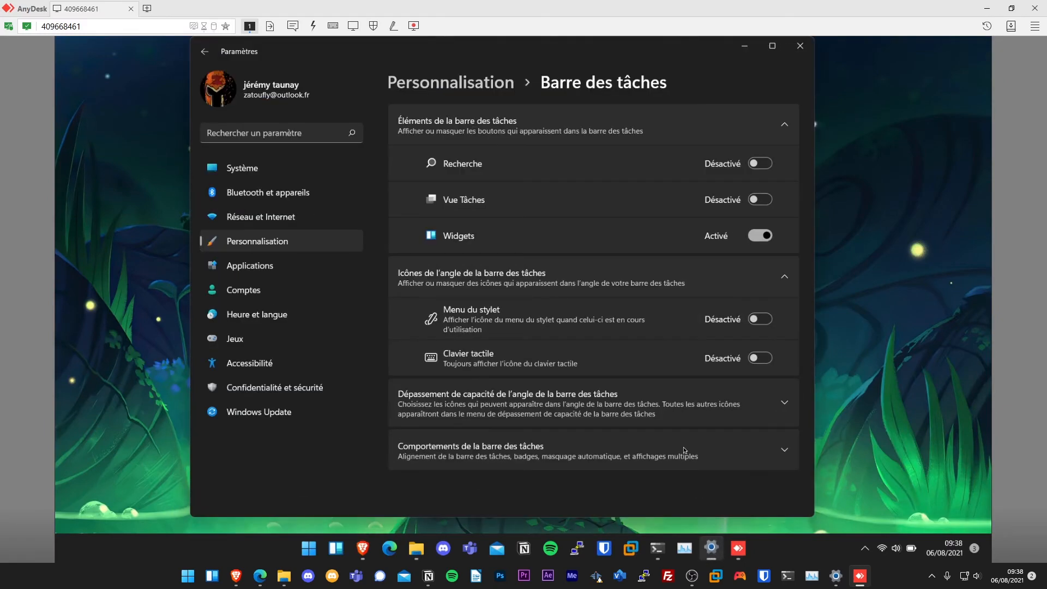
left_click(243, 172)
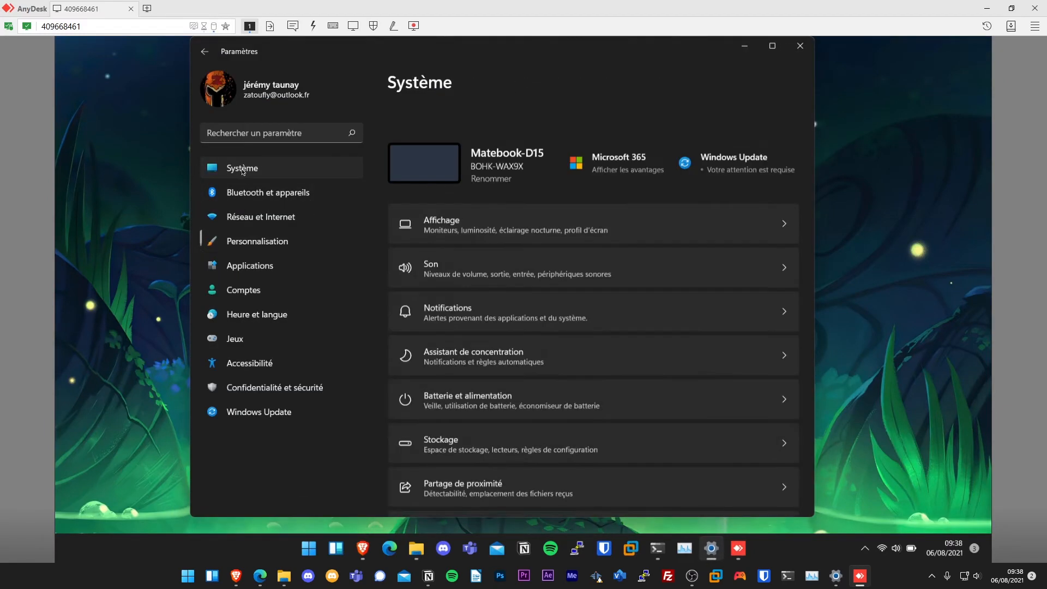
left_click(476, 188)
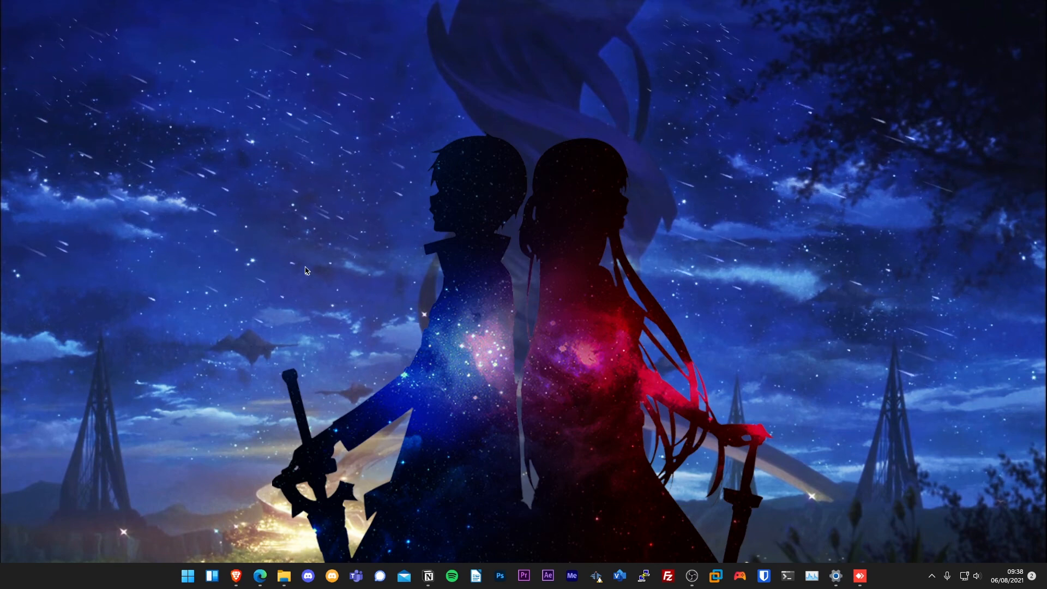
Compare the window switcher on the local and the remote PC, and minimise the remote session
key("alt+Tab")
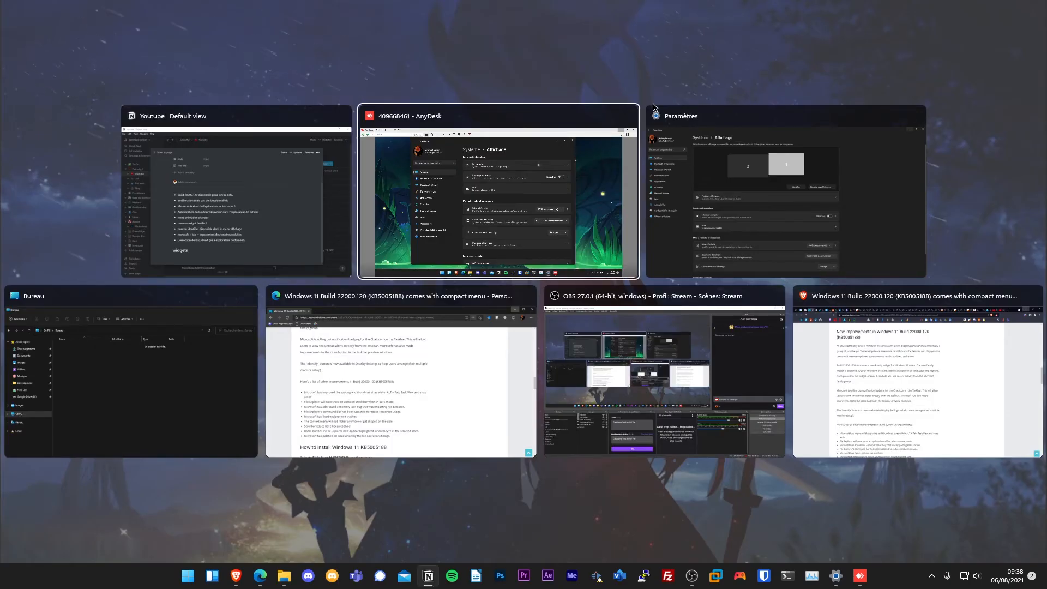
left_click(635, 251)
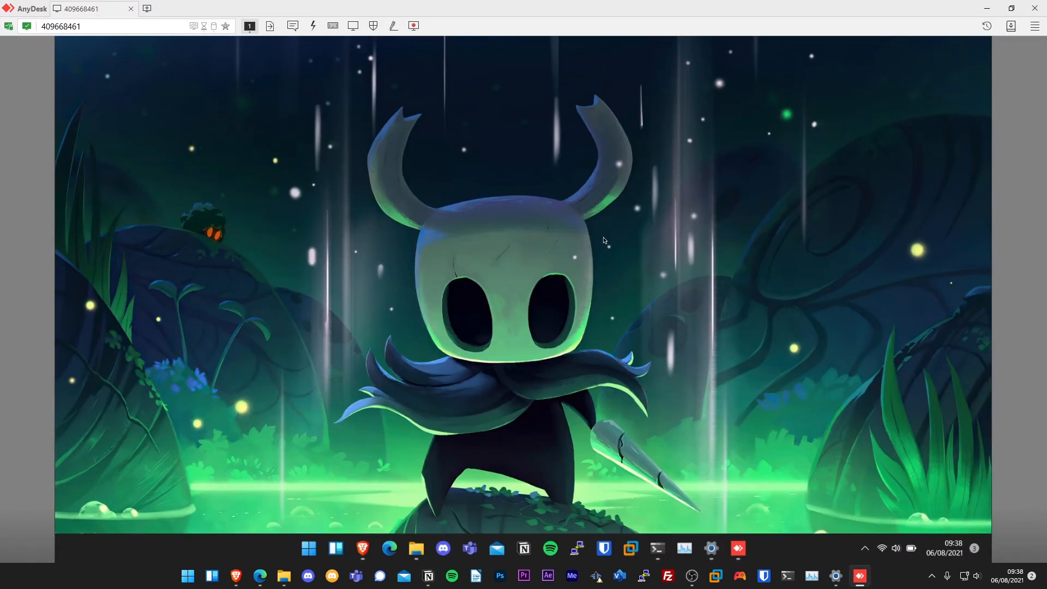
key("alt+Tab")
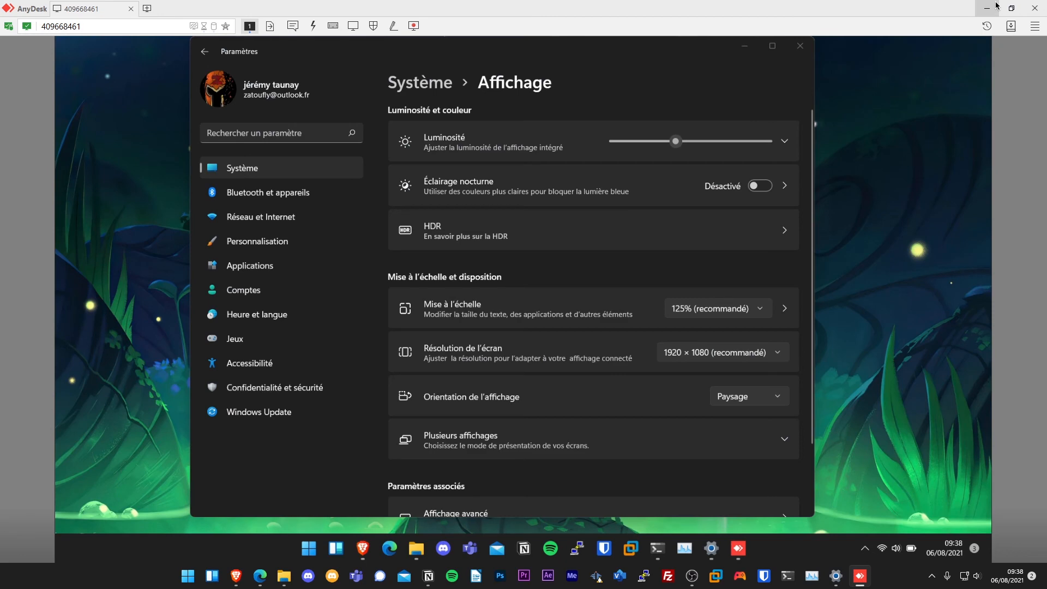
left_click(987, 7)
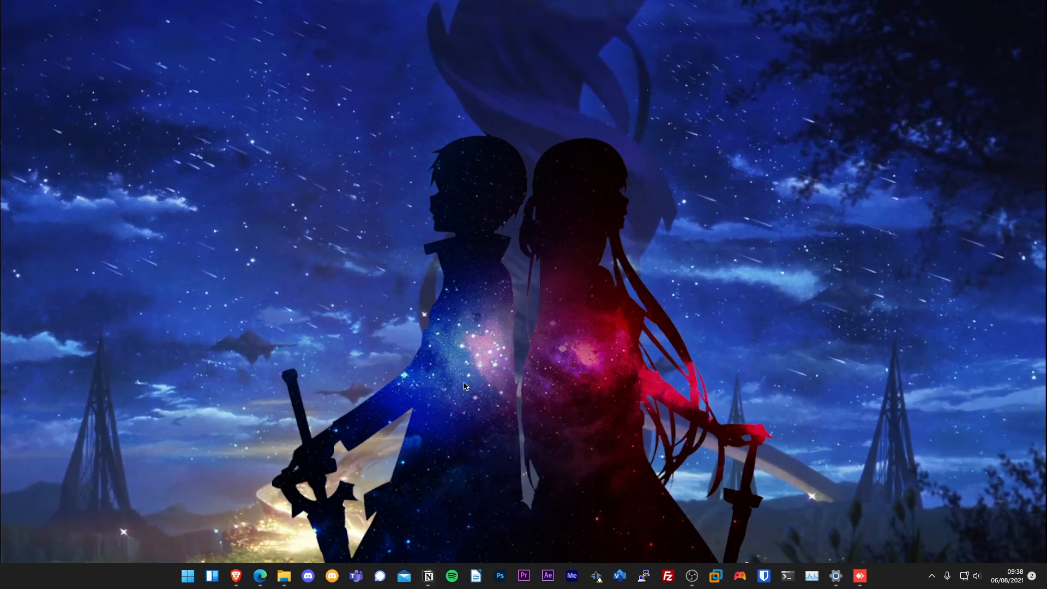
Bring up File Explorer on the local PC and browse Accès rapide, Ce PC and Disque local (C:) to check navigation
key("super+e")
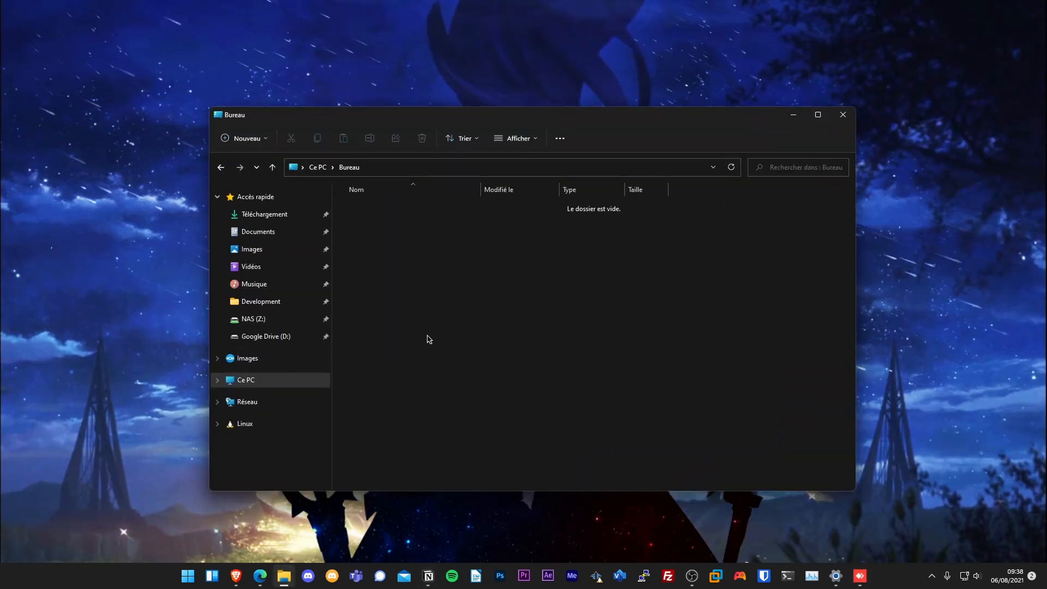
left_click_drag(415, 109, 471, 131)
left_click(273, 211)
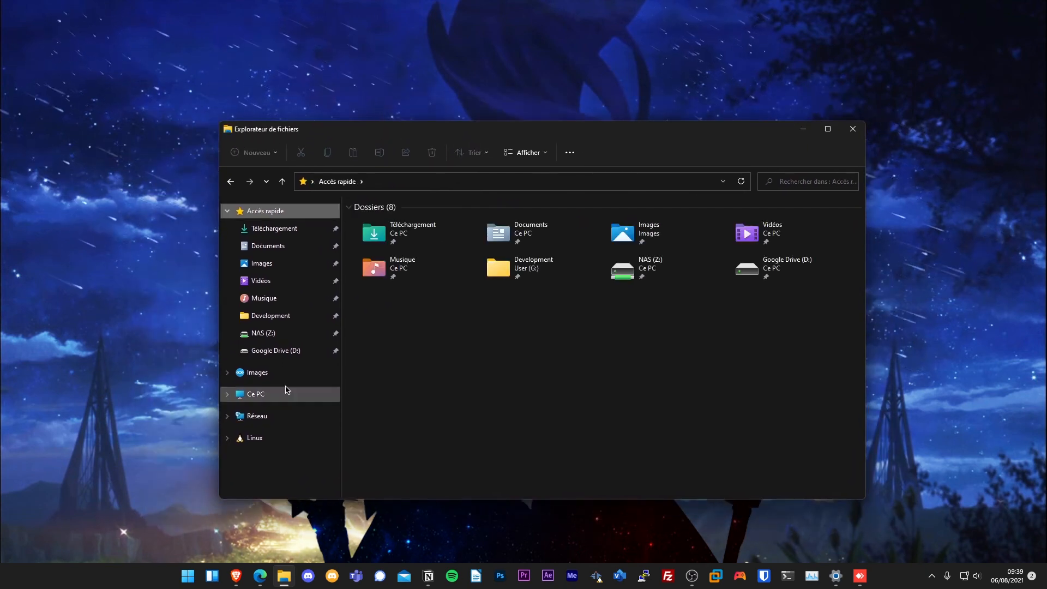
left_click(285, 389)
double_click(434, 312)
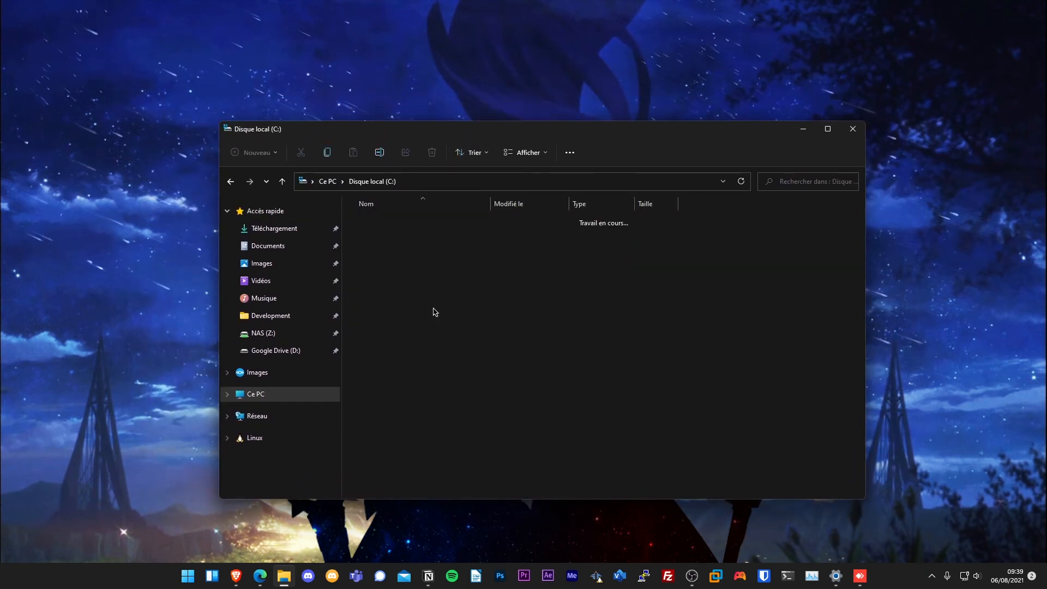
key("alt+Left")
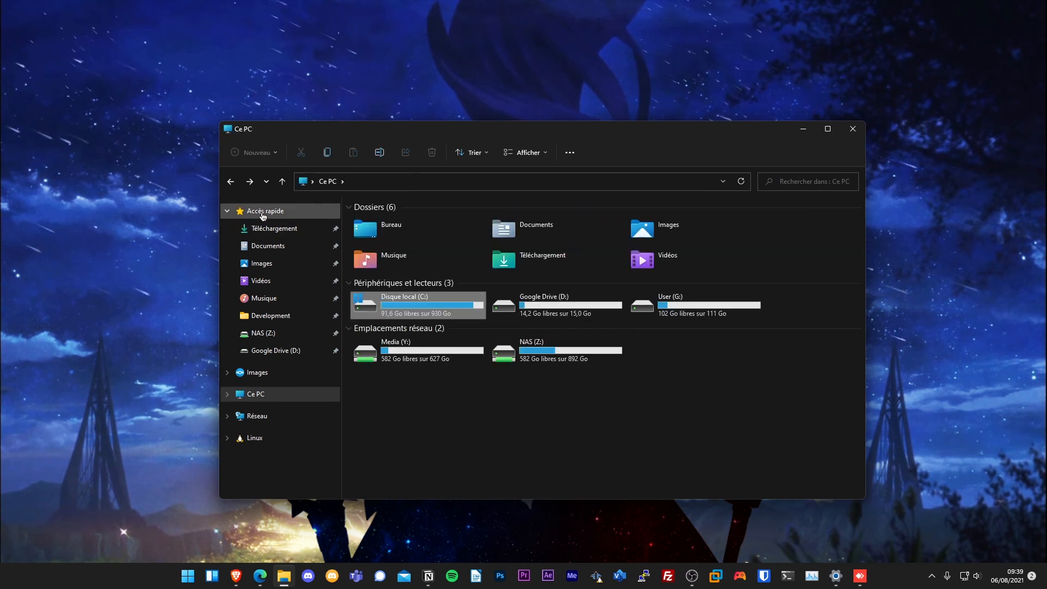
View the NAS (Z:) drive's contents, and check navigation between the Téléchargement, Documents and Accès rapide locations
double_click(531, 349)
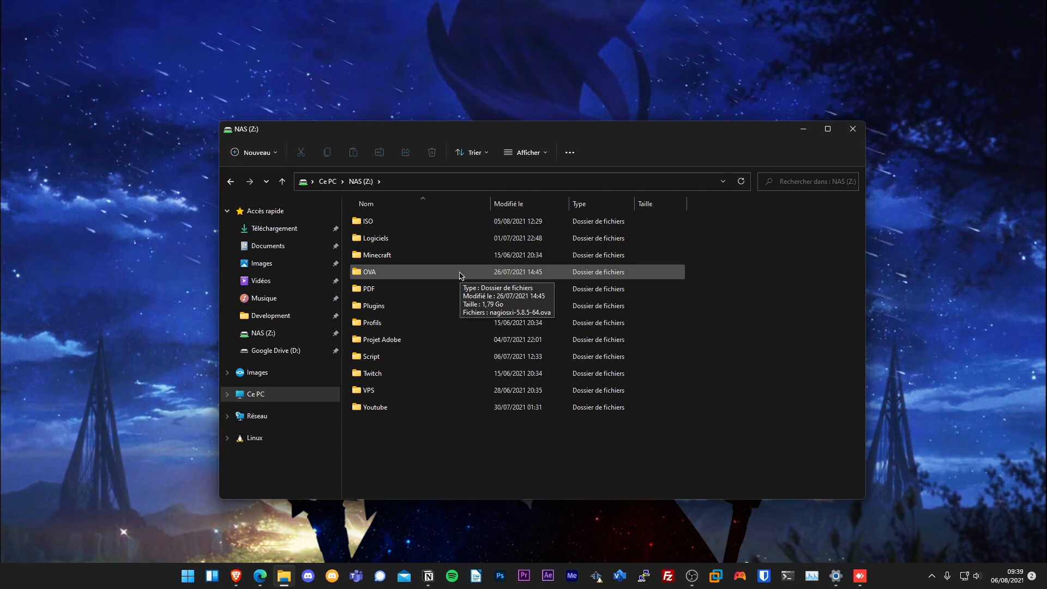
key("alt+Left")
key("alt+Left")
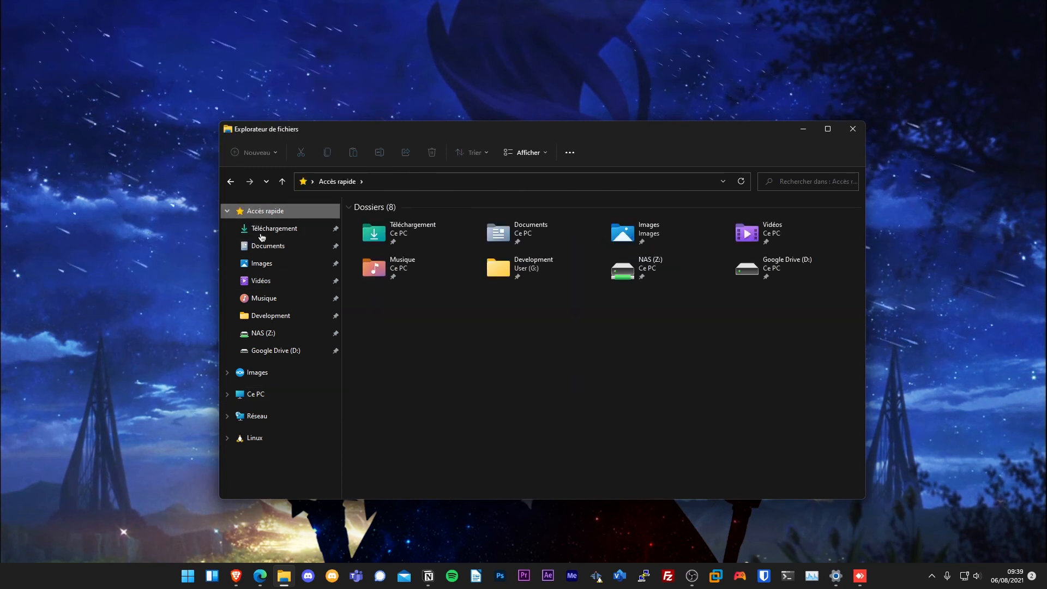
left_click(261, 234)
left_click(262, 245)
left_click(265, 211)
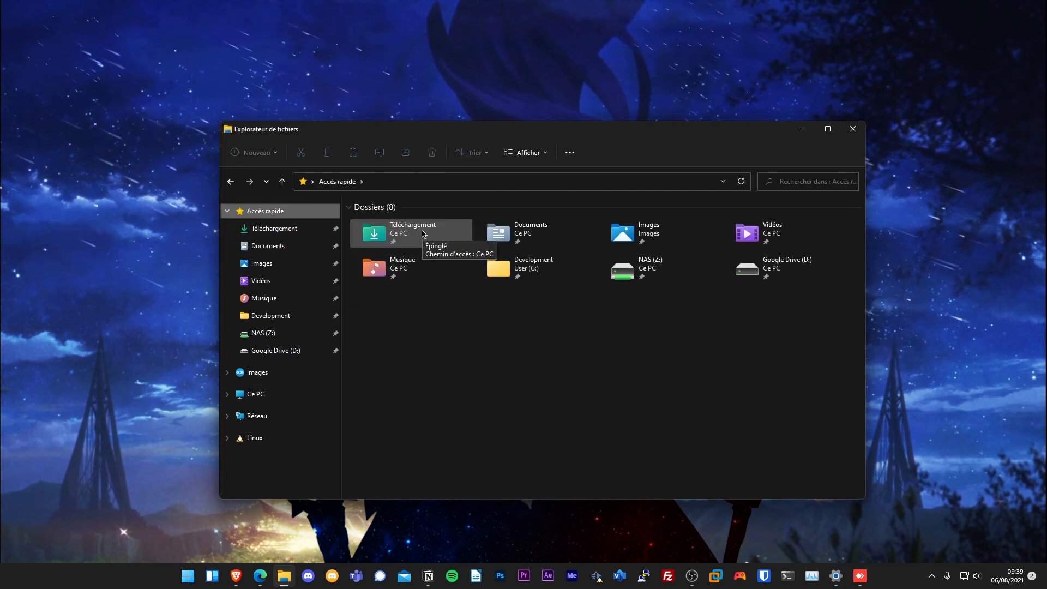